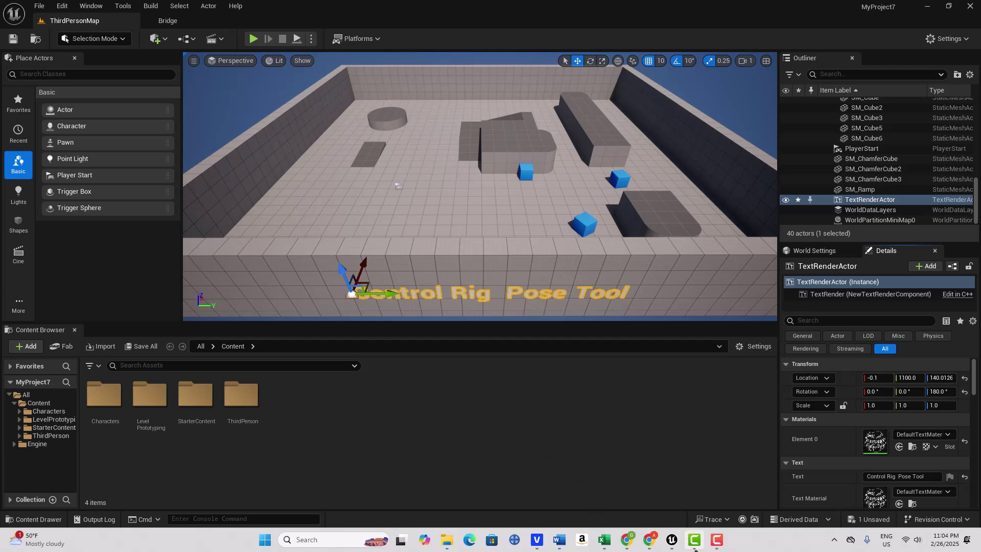
Return to Unreal Engine and open Characters > Mannequins > Animations > Quinn in the Content Browser.
click(651, 542)
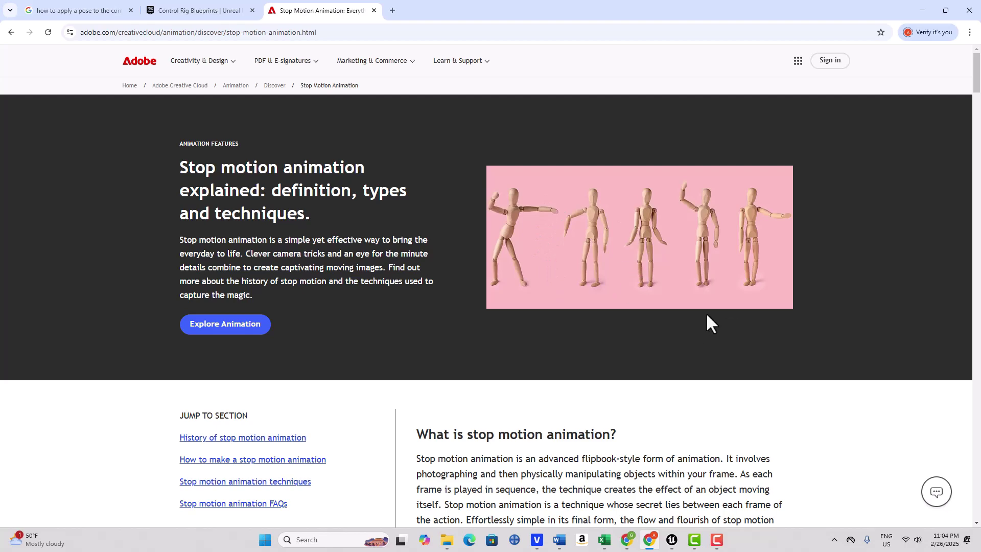
click(672, 540)
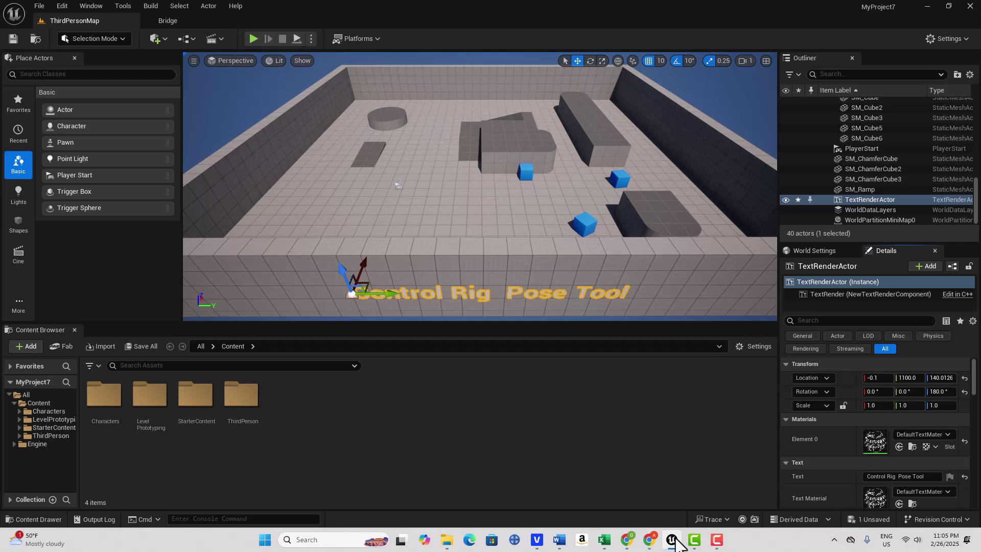
click(115, 392)
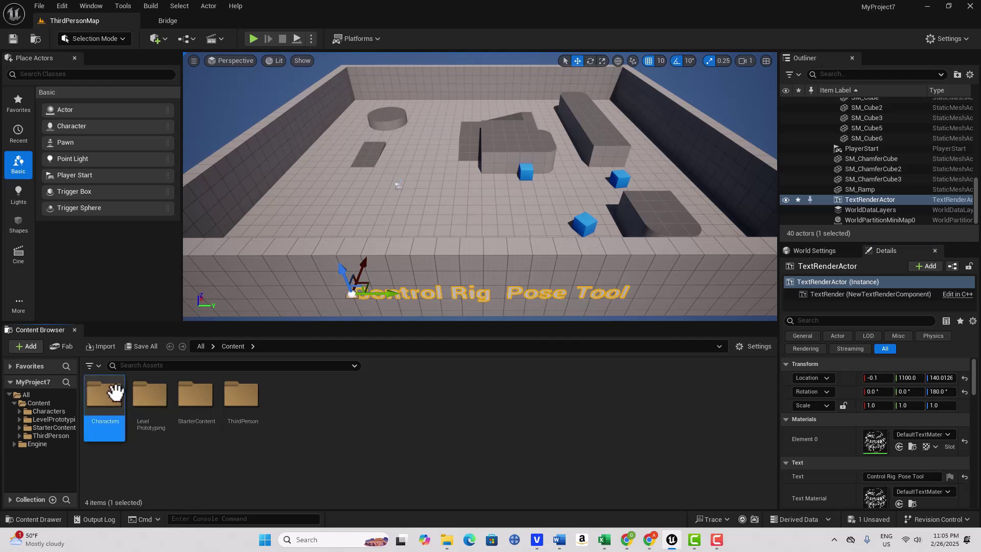
double_click(115, 392)
click(145, 393)
double_click(145, 392)
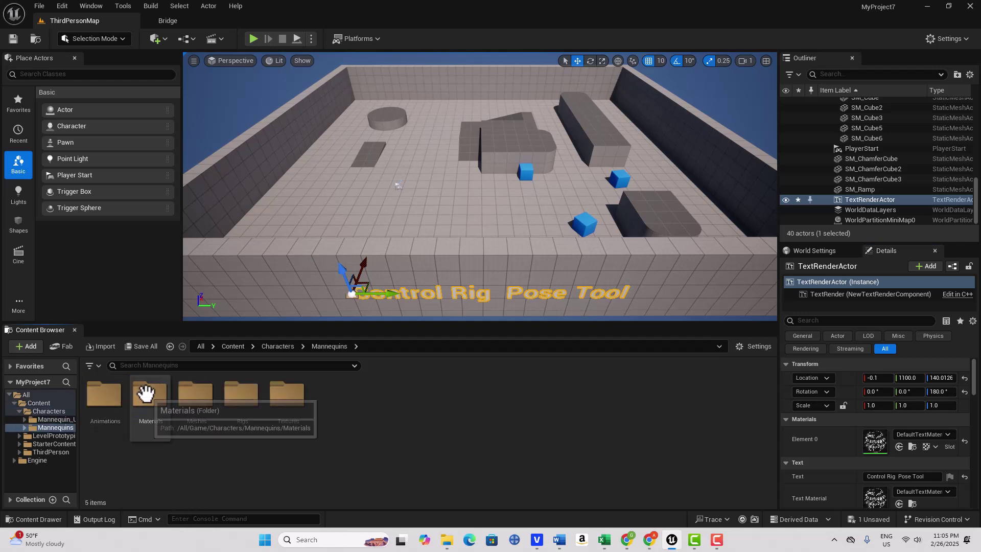
click(106, 396)
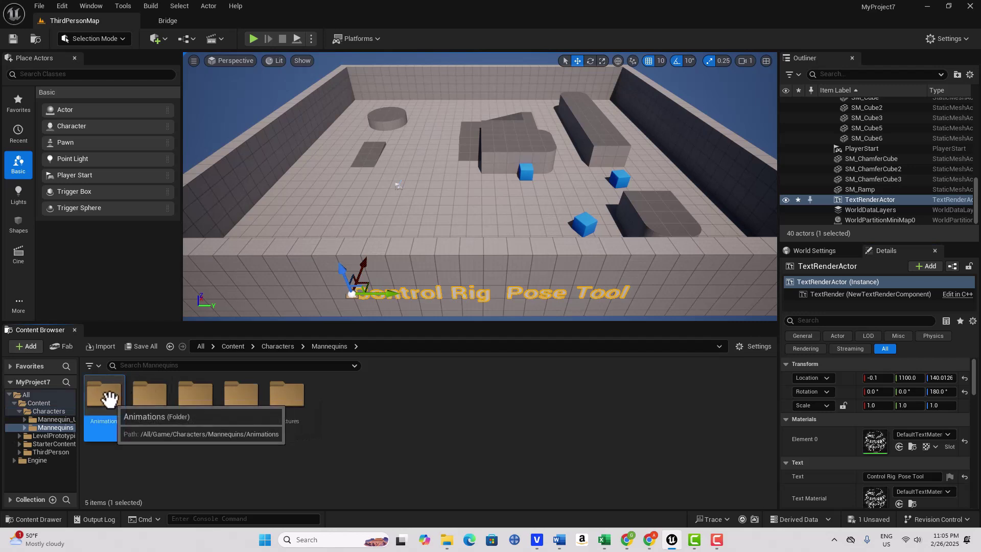
double_click(108, 395)
click(155, 395)
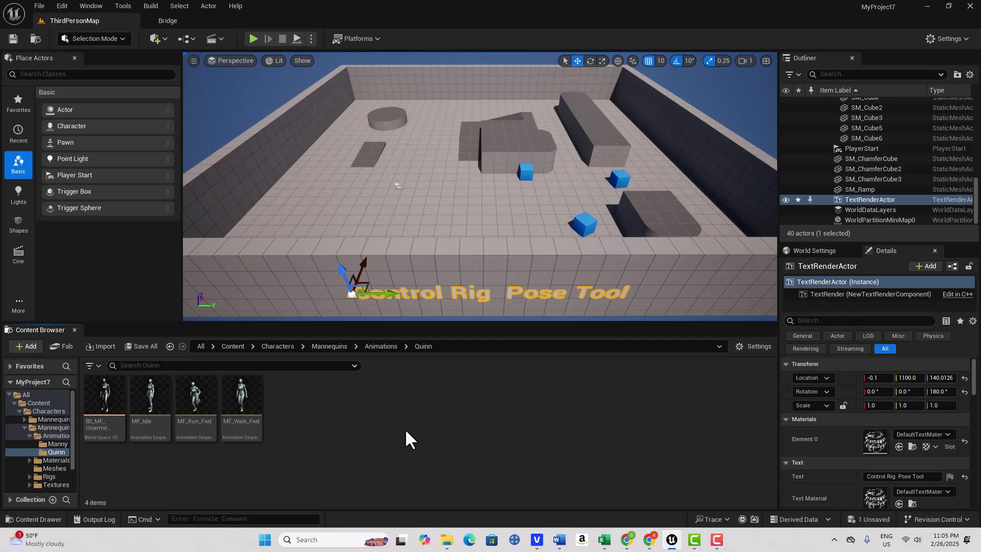
Open and dock MF_Idle, then save its current pose as a new animation in Content.
double_click(154, 400)
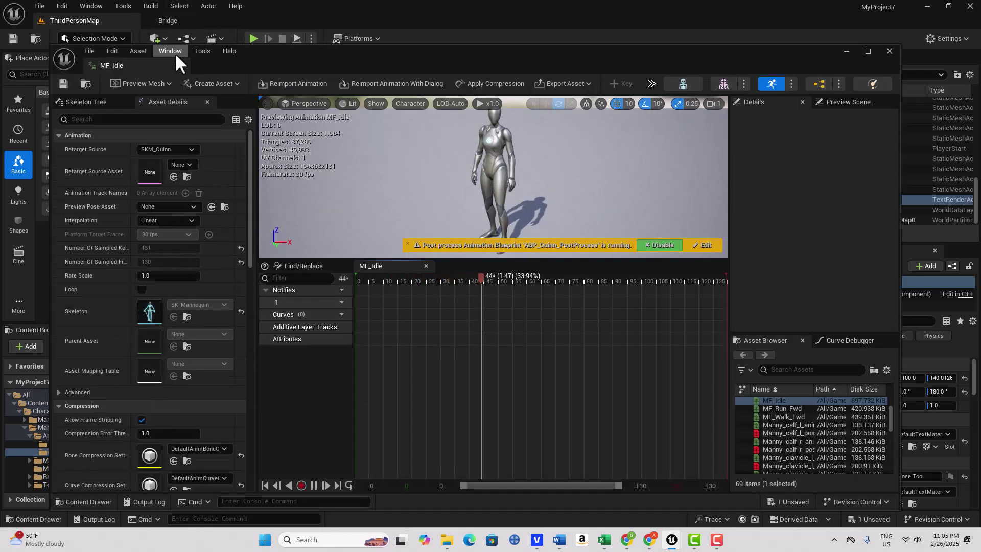
drag(161, 64, 273, 16)
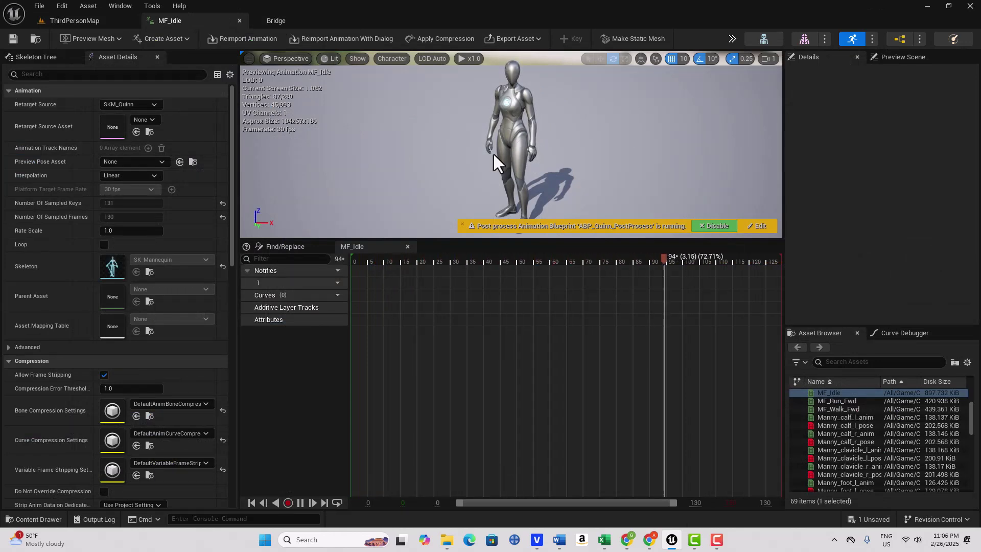
click(178, 41)
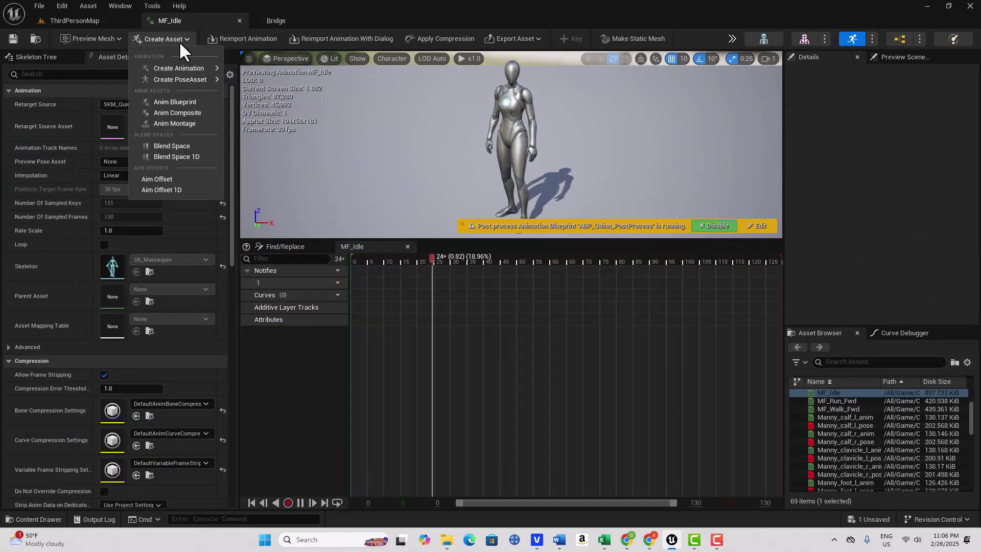
mouse_move(198, 70)
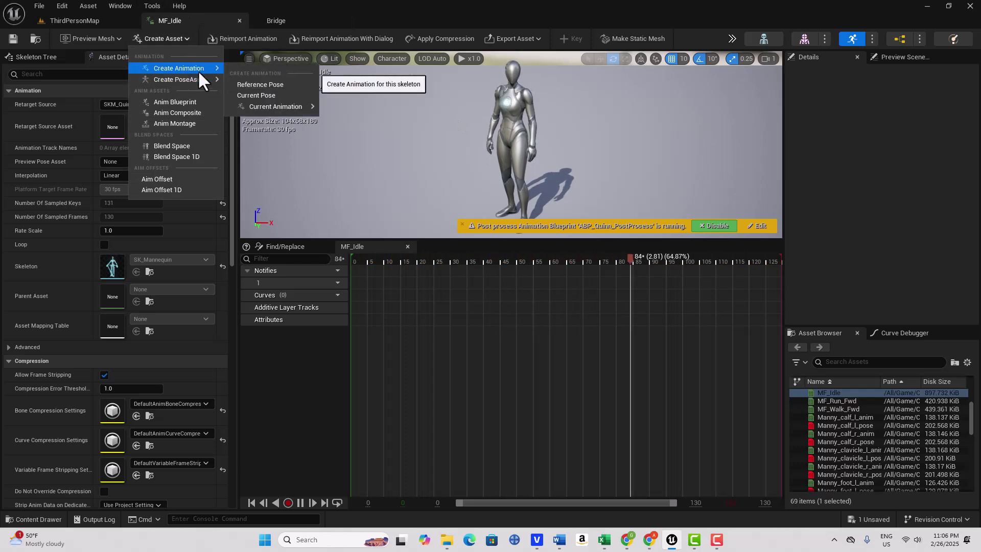
click(258, 96)
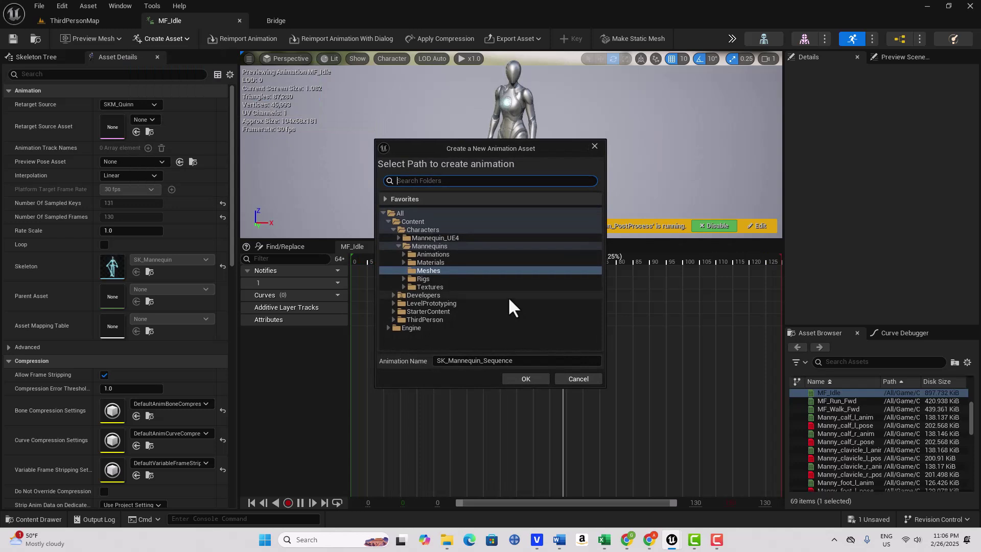
click(421, 220)
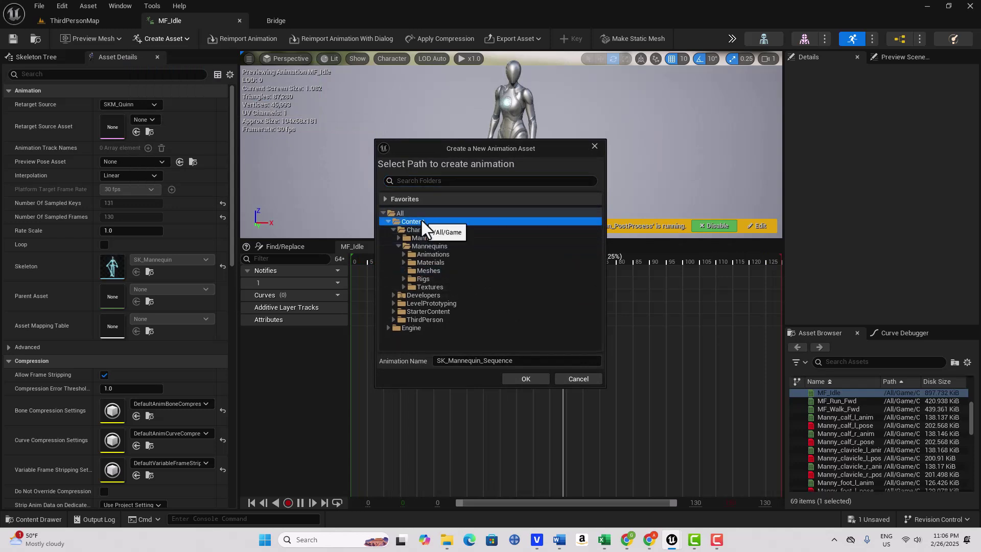
click(538, 376)
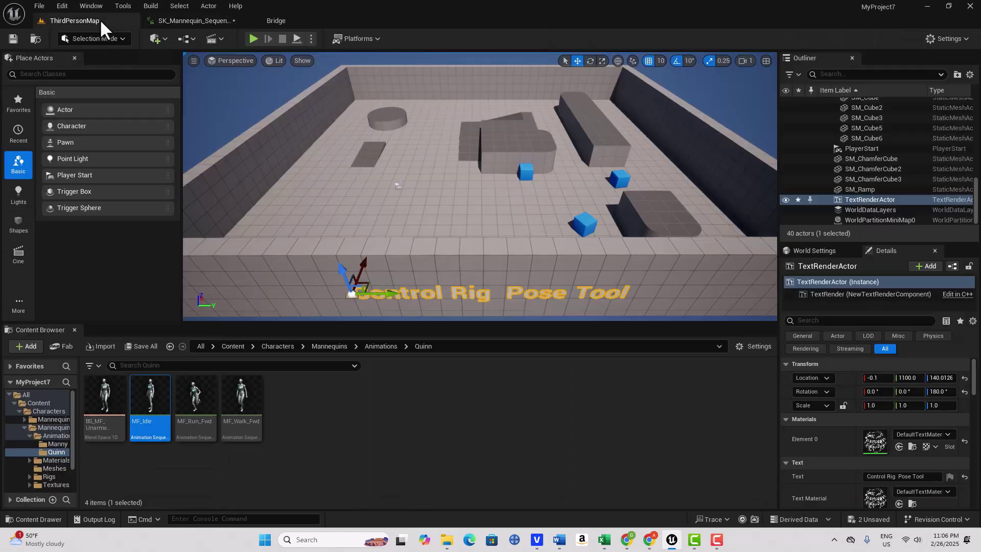
Close the SK_Mannequin_Sequence editor, drag MF_Idle into the viewport and frame it.
click(101, 23)
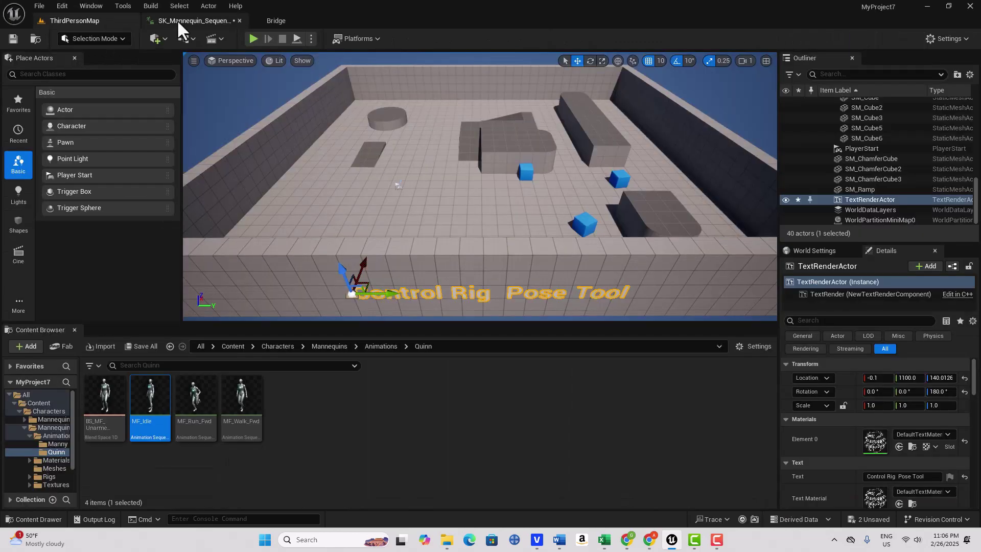
click(239, 21)
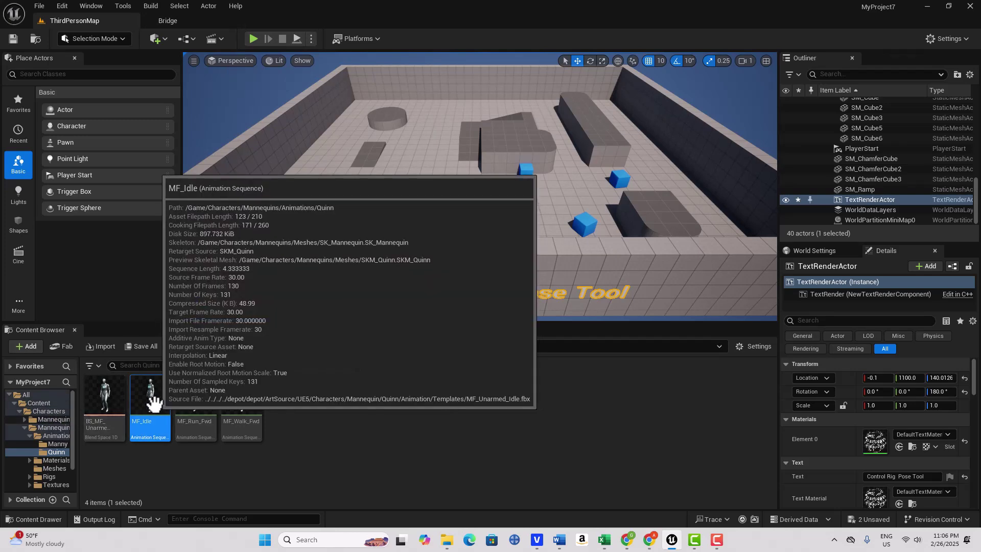
drag(150, 402, 371, 199)
key(f)
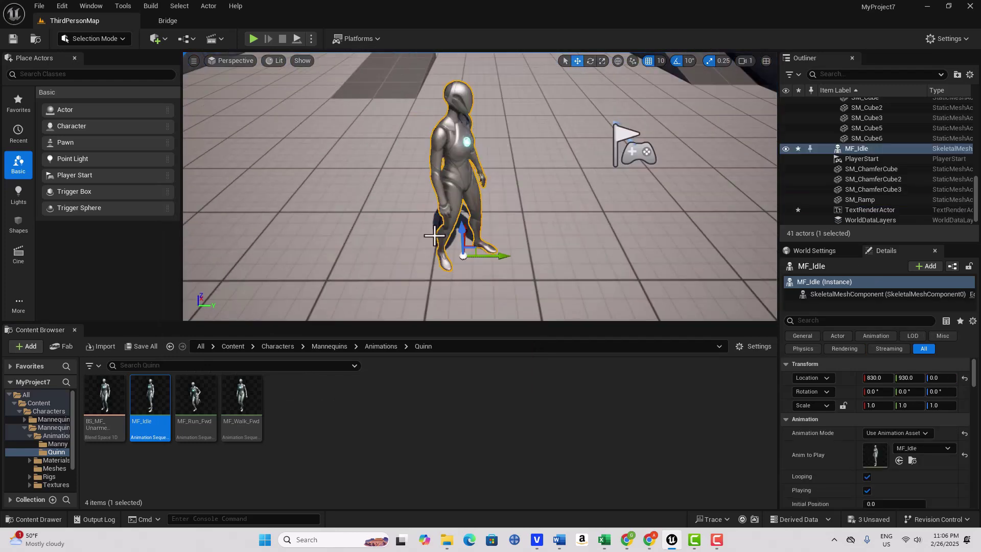
right_drag(430, 238, 486, 253)
scroll(480, 251, down, 4)
click(52, 403)
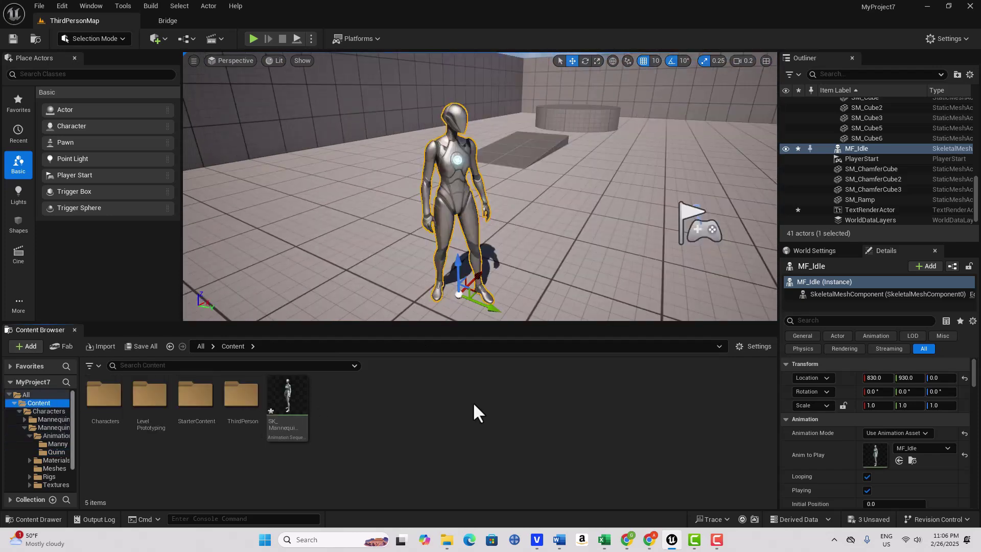
Create a new Level Sequence asset from the Content Browser's Cinematics menu.
right_click(367, 399)
mouse_move(368, 401)
mouse_move(391, 358)
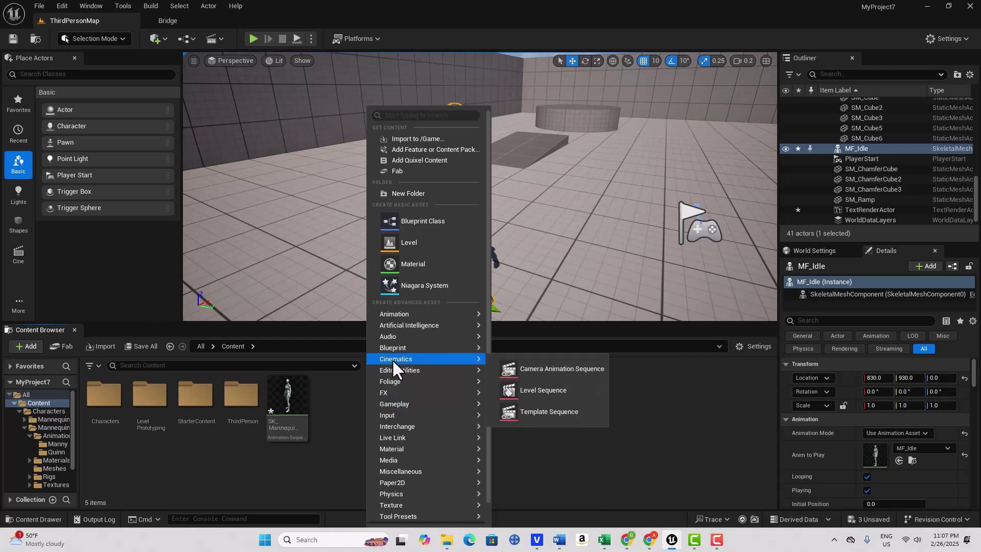
click(561, 389)
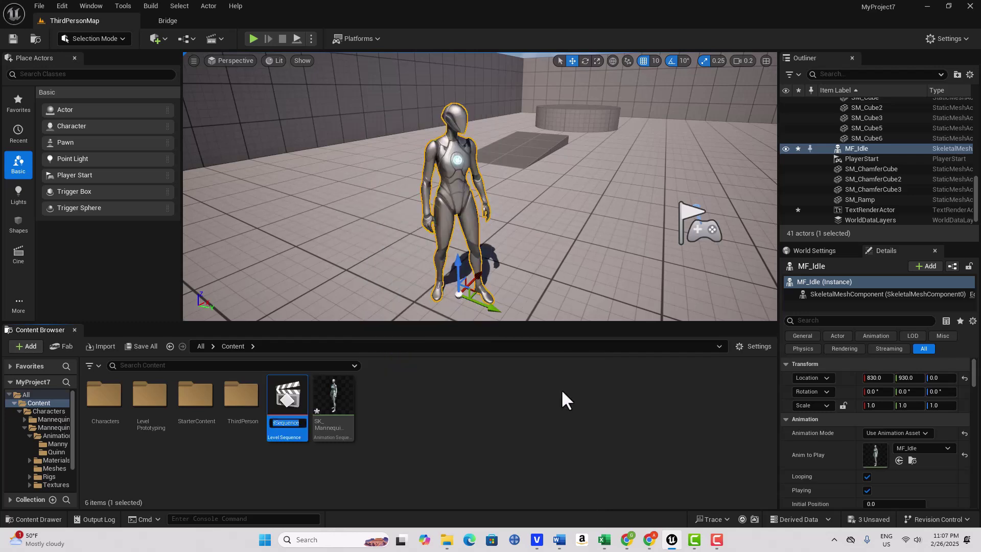
Open NewLevelSequence and add the MF_Idle actor to it.
double_click(298, 399)
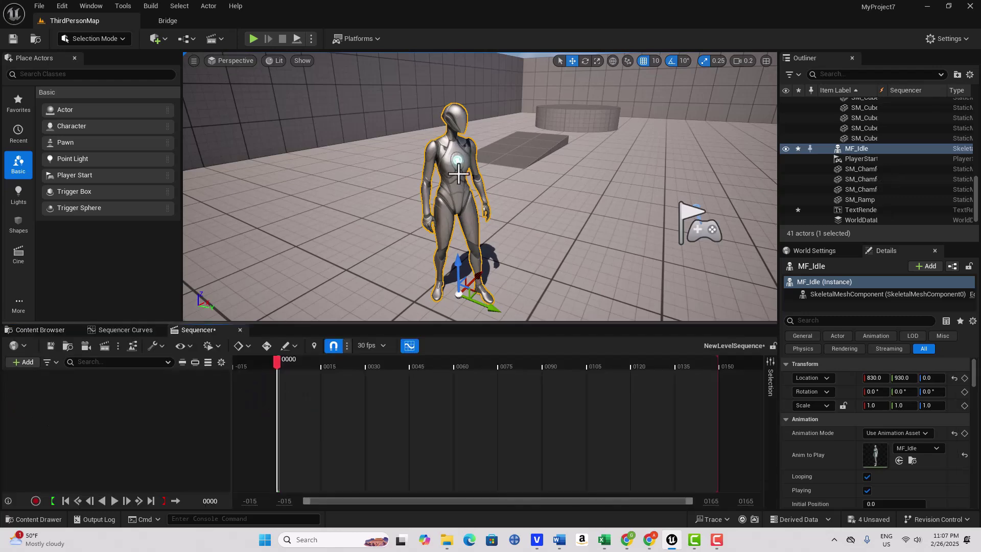
click(26, 361)
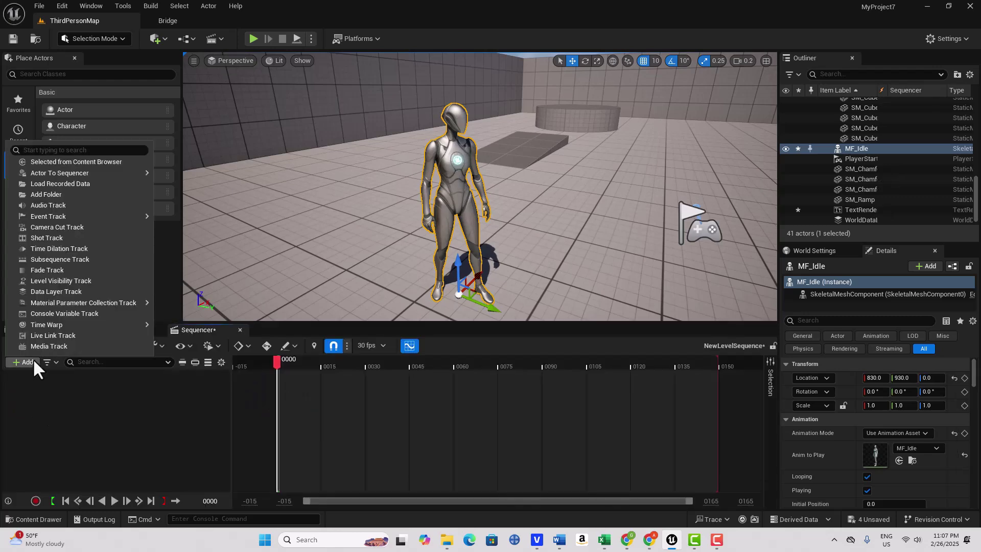
mouse_move(97, 173)
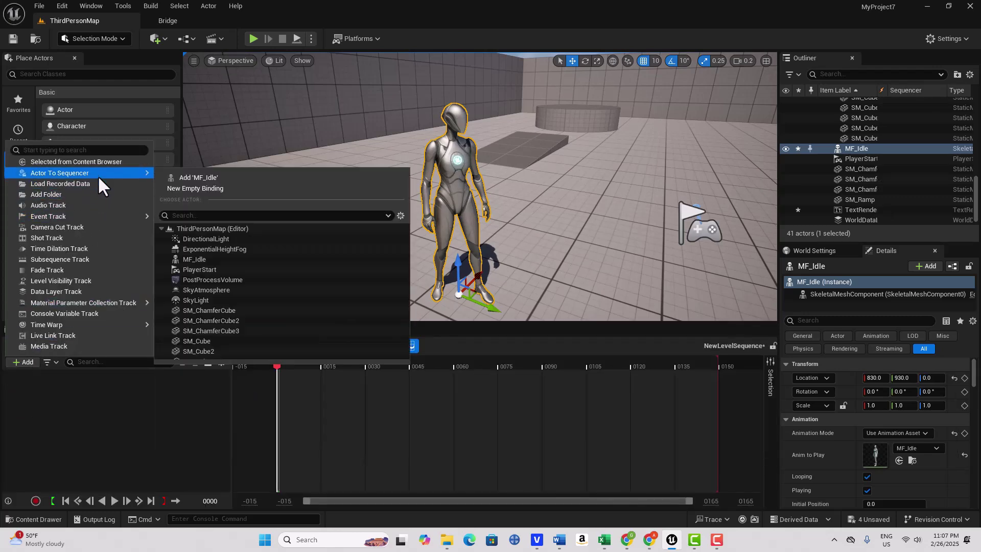
click(245, 177)
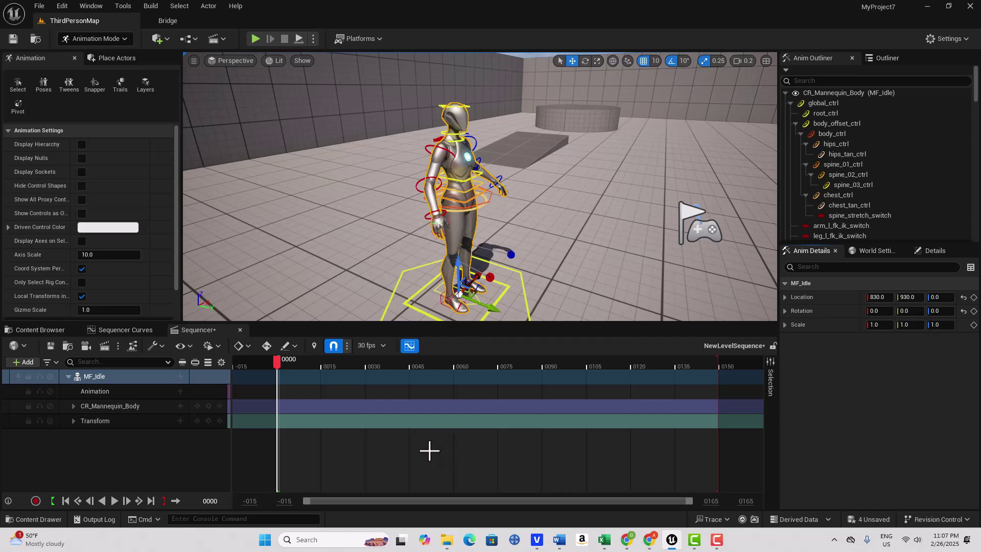
Delete the CR_Mannequin_Body track and add SK_Mannequin_Sequence to MF_Idle's Animation track.
click(124, 404)
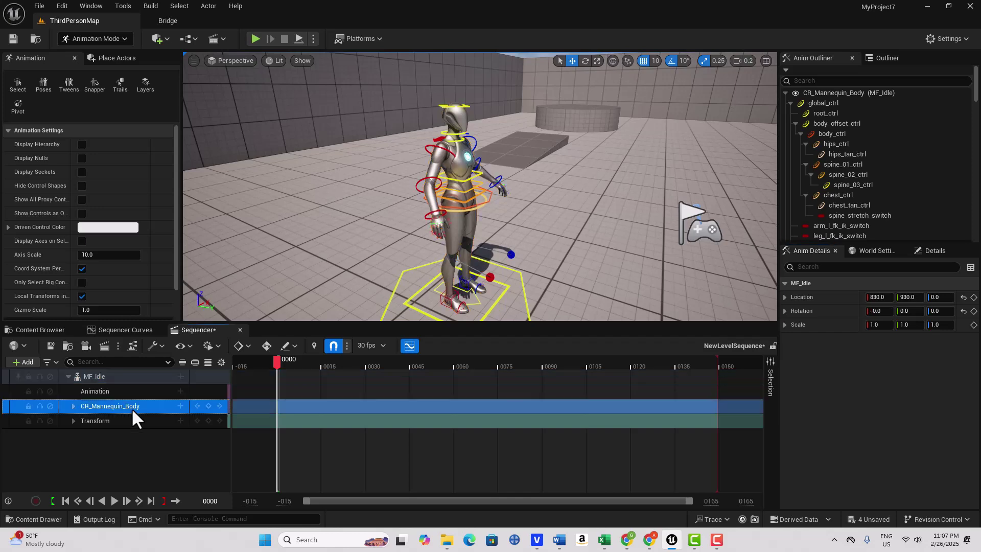
key(Delete)
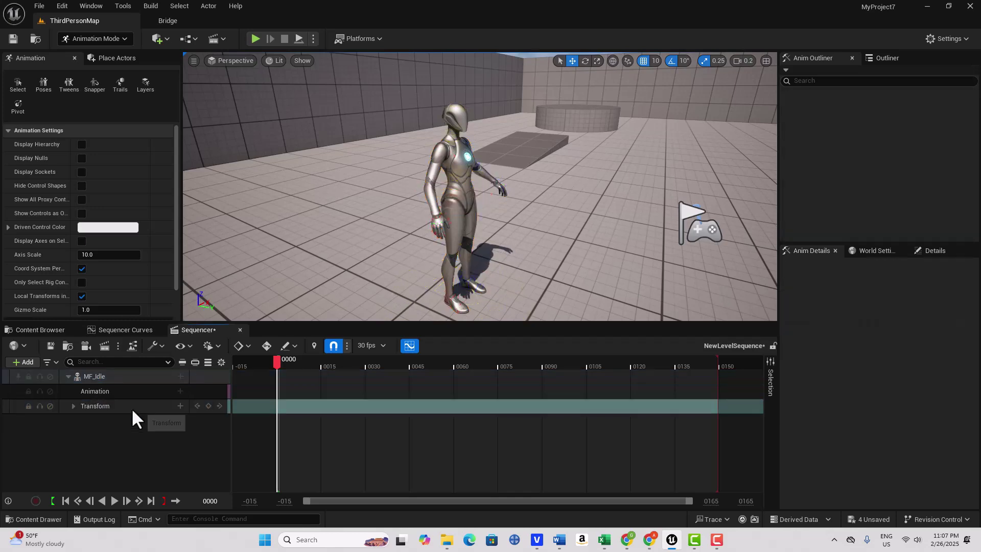
click(180, 391)
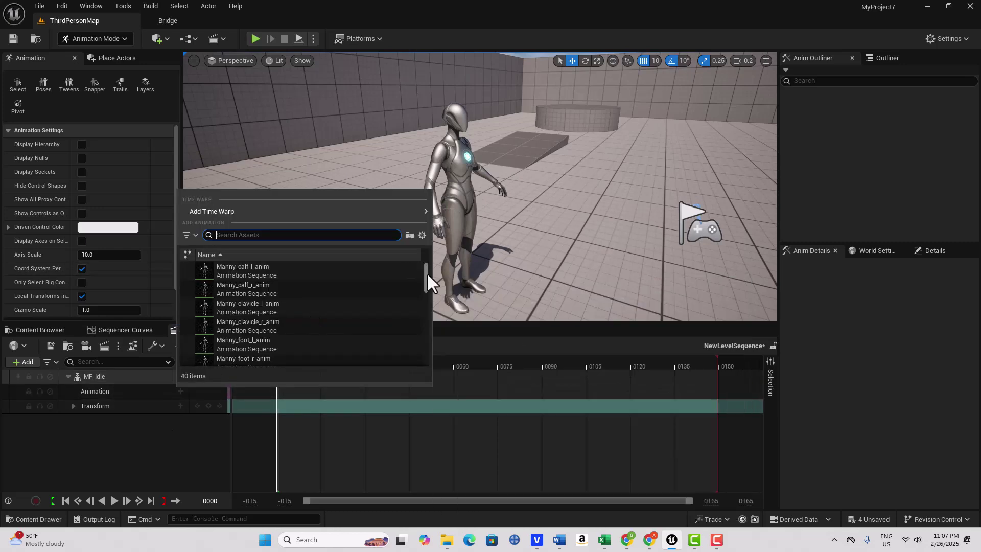
drag(427, 271, 430, 350)
click(284, 357)
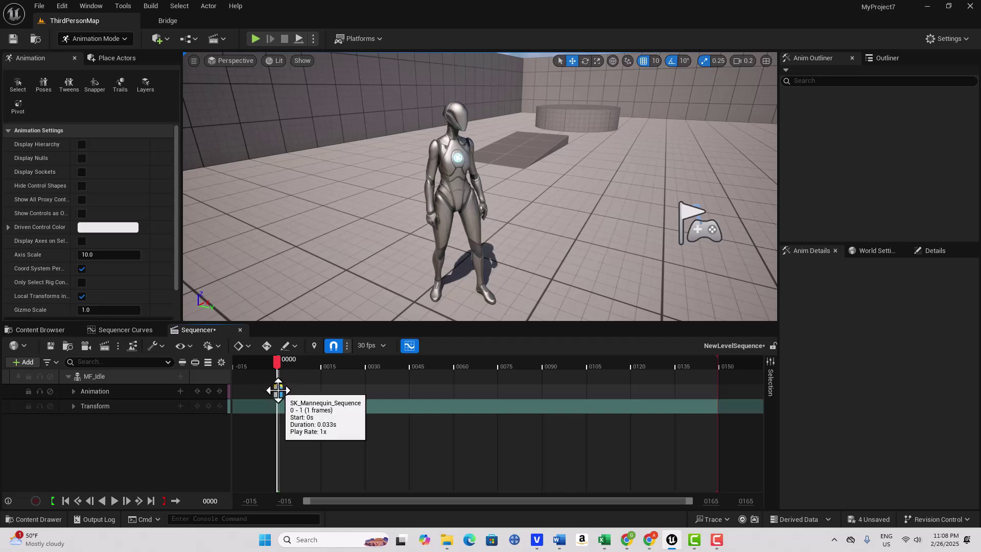
click(278, 390)
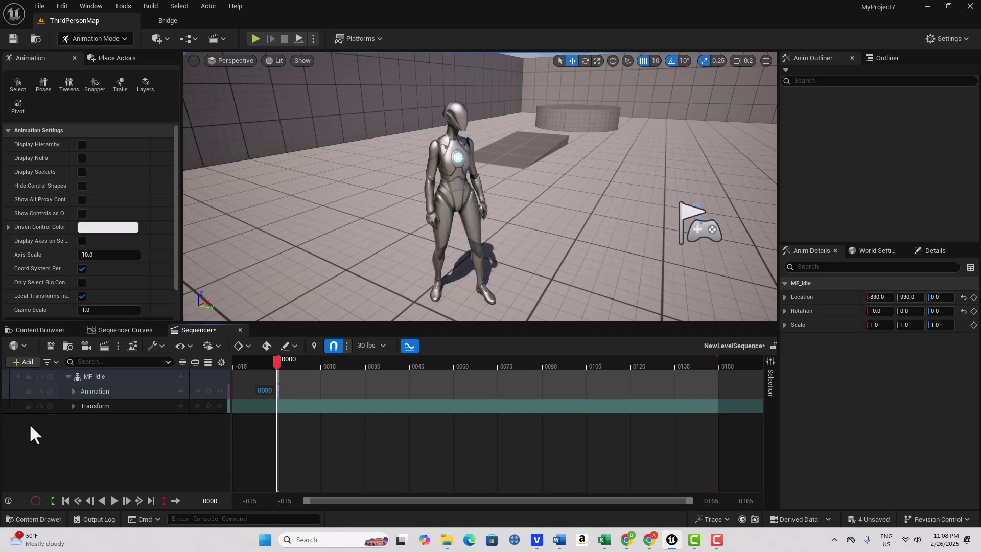
Bake MF_Idle's track to the CR_Mannequin_Body control rig using the default baking options.
click(119, 378)
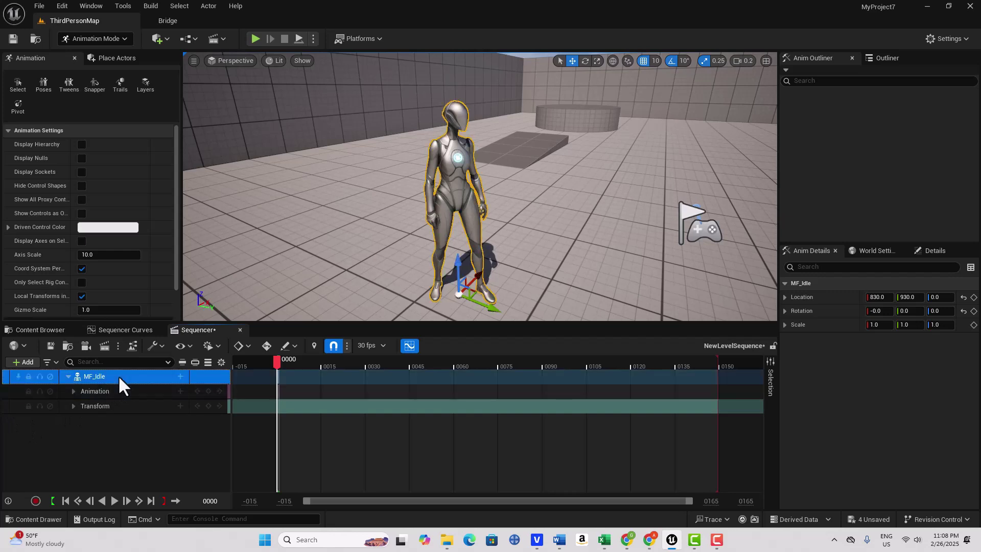
right_click(118, 376)
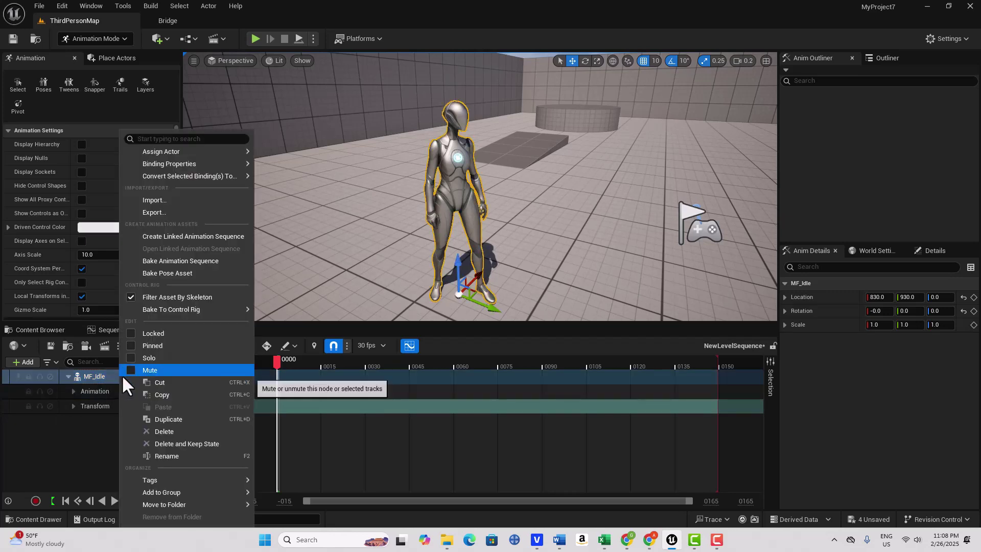
mouse_move(194, 309)
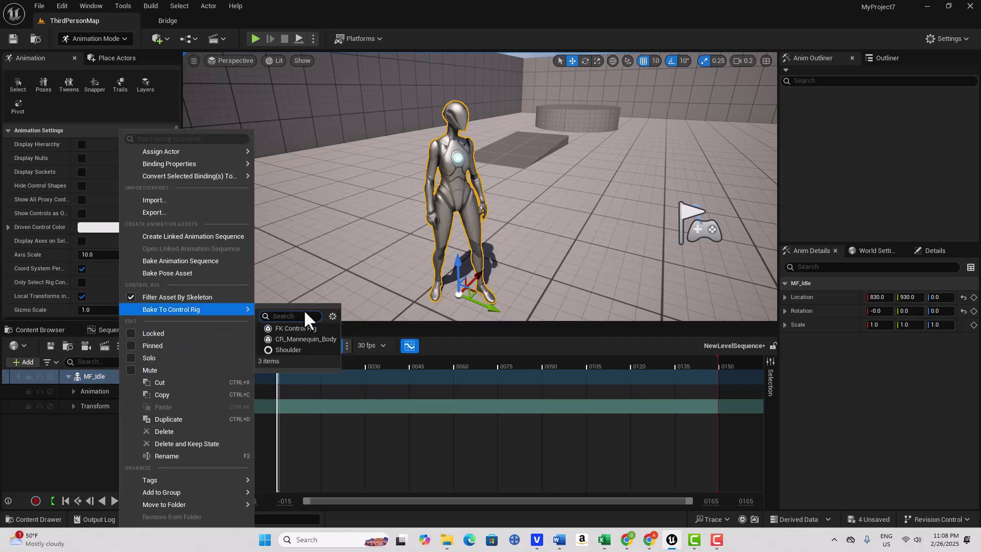
click(317, 339)
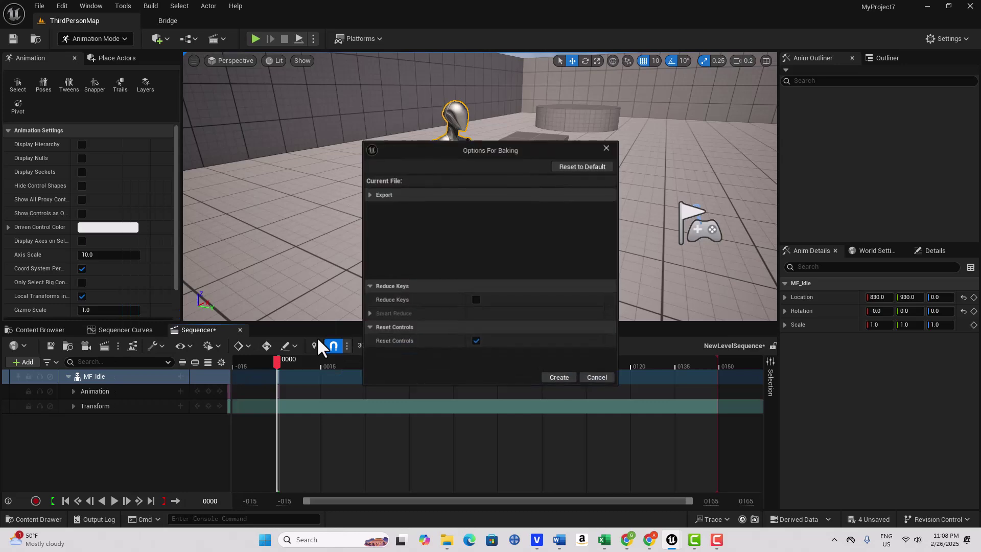
click(559, 377)
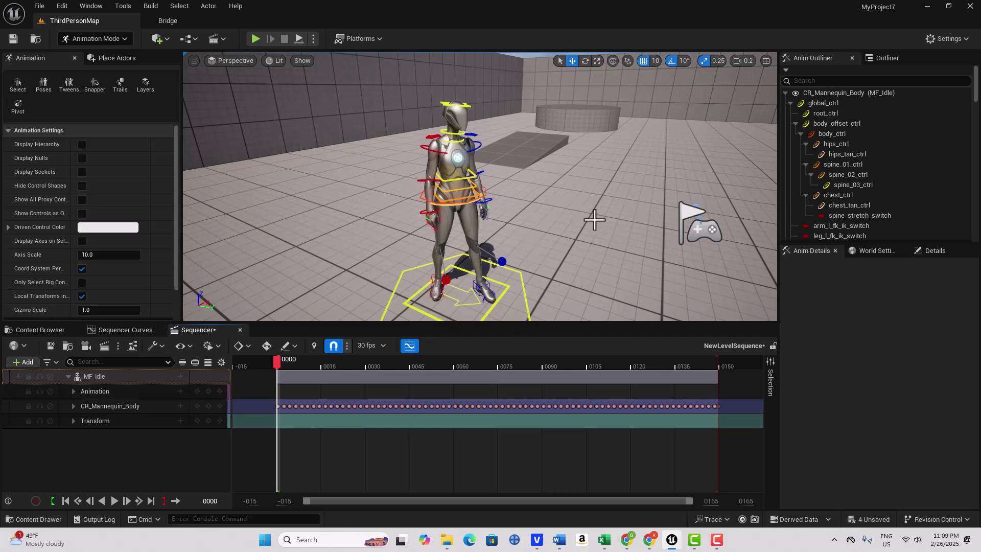
Orbit toward the mannequin and switch on Auto Key in the Sequencer toolbar.
scroll(586, 242, down, 2)
drag(586, 241, 644, 207)
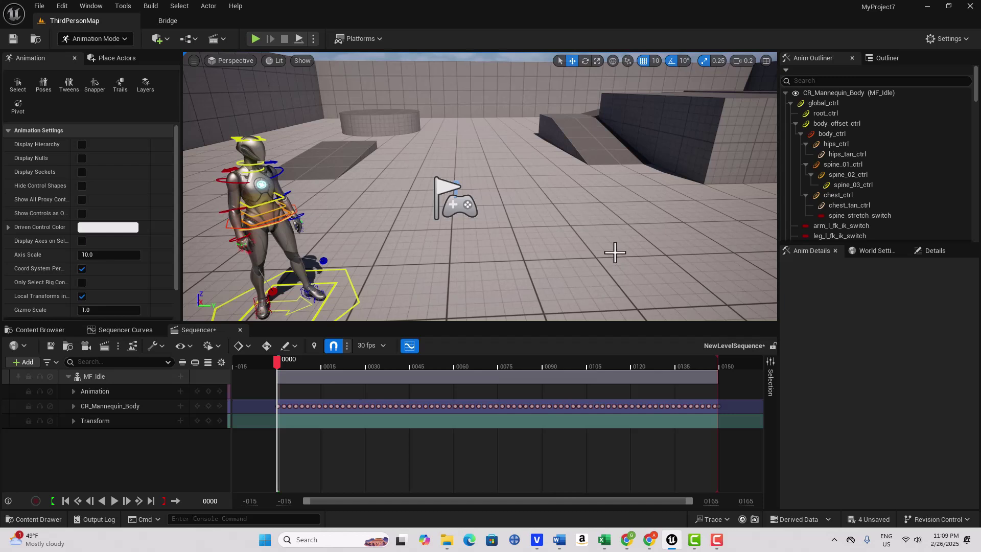
click(268, 347)
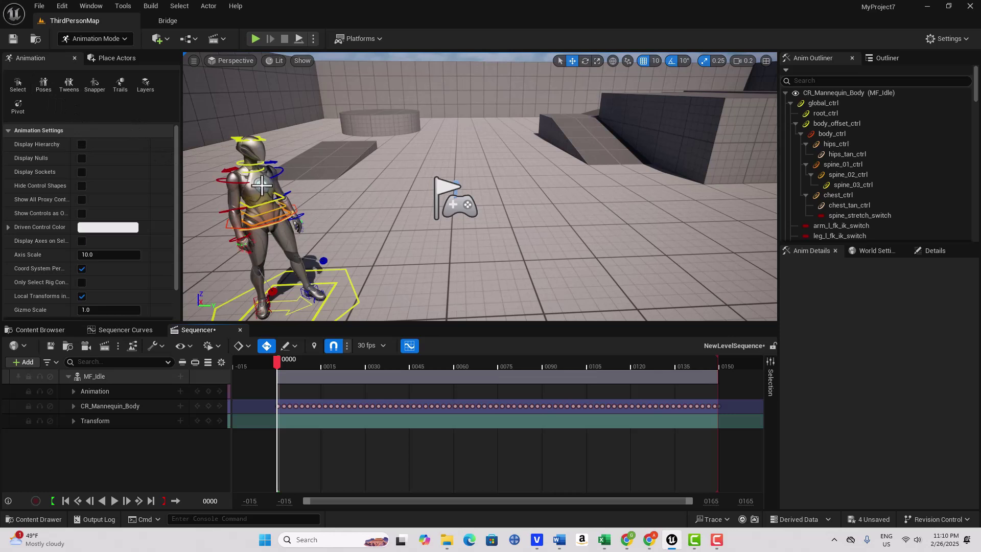
Open the Control Rig Pose window, find ControlRig/Pose empty, then close it.
click(44, 87)
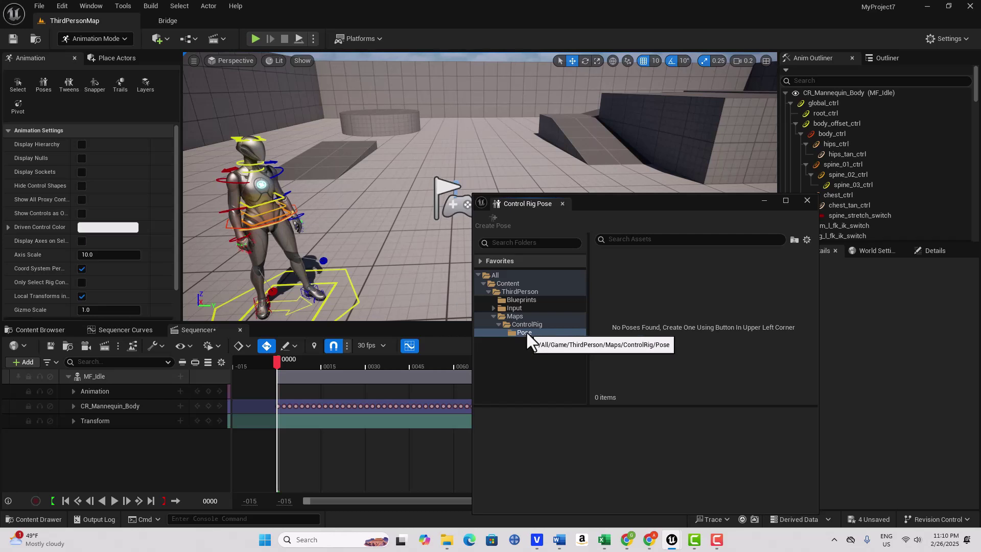
click(414, 275)
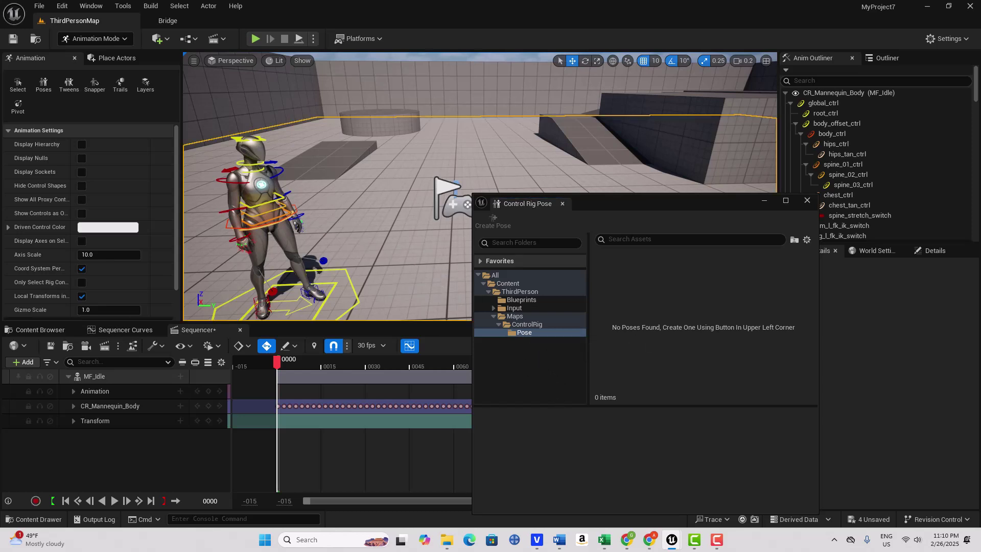
click(807, 200)
Expand the rig's controls and Shift-select everything from global_ctrl to the last control.
scroll(341, 219, down, 2)
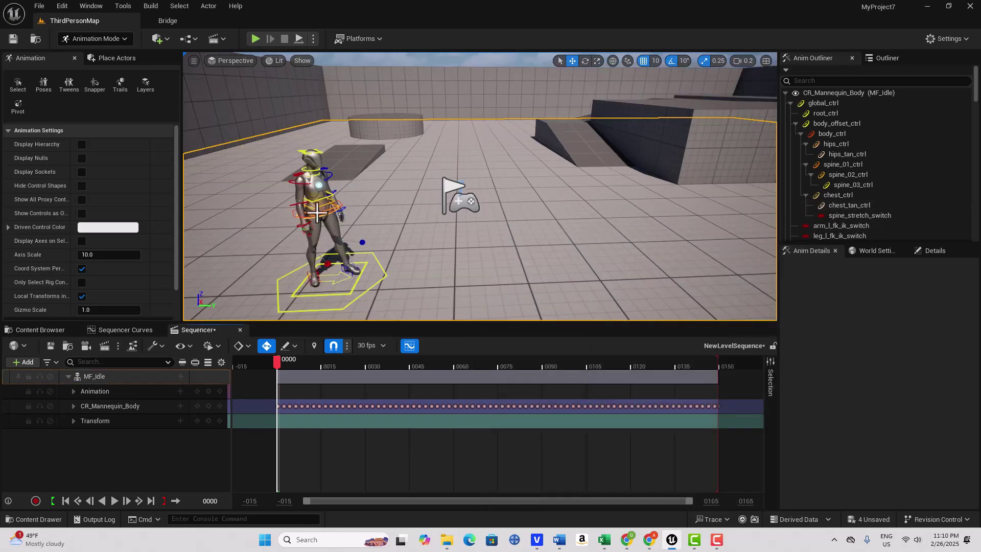
click(791, 102)
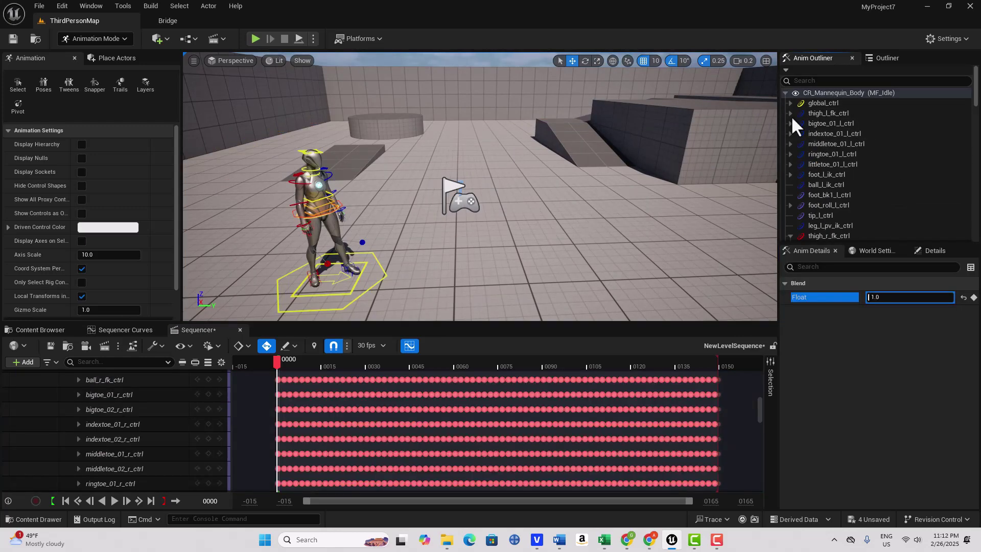
click(818, 103)
scroll(979, 95, down, 1)
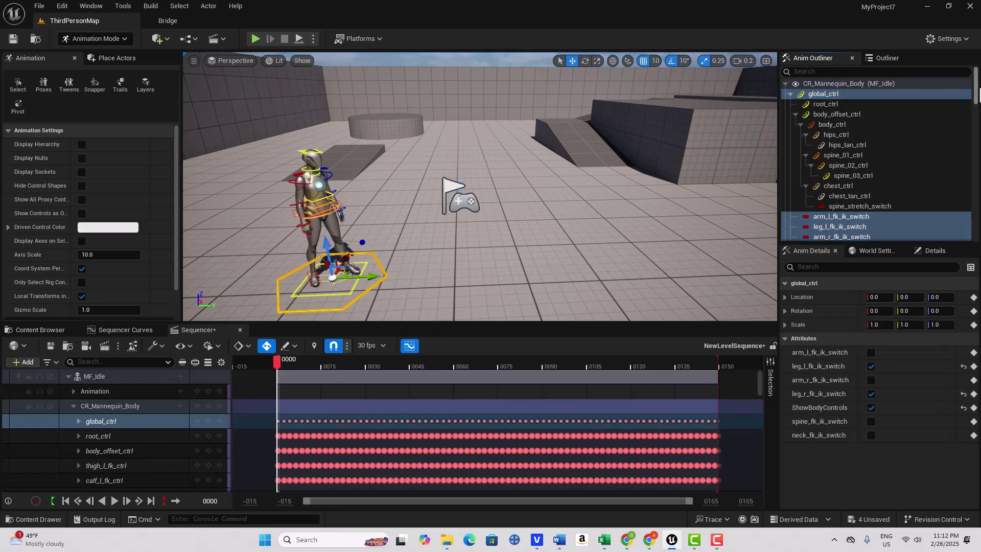
drag(978, 94, 979, 232)
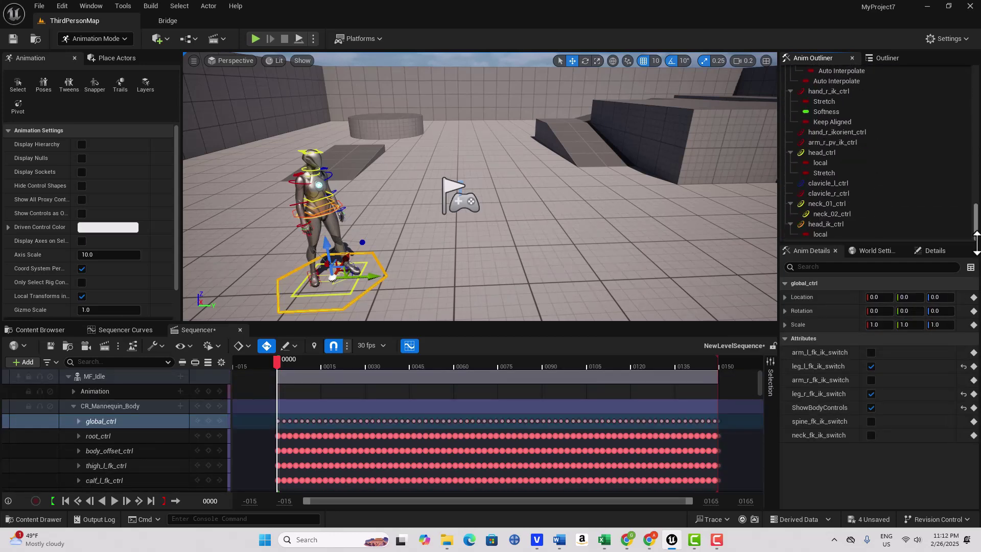
shift+click(826, 232)
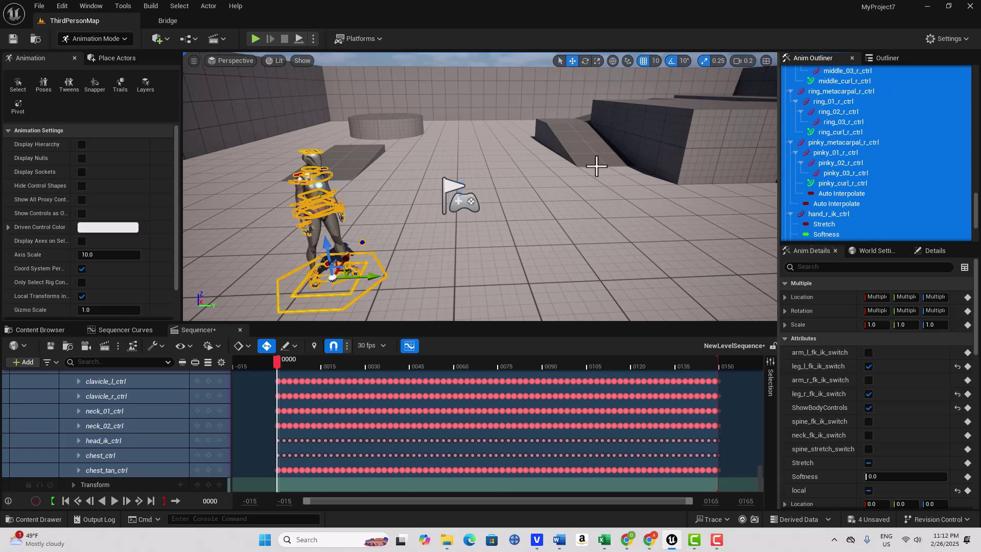
click(44, 85)
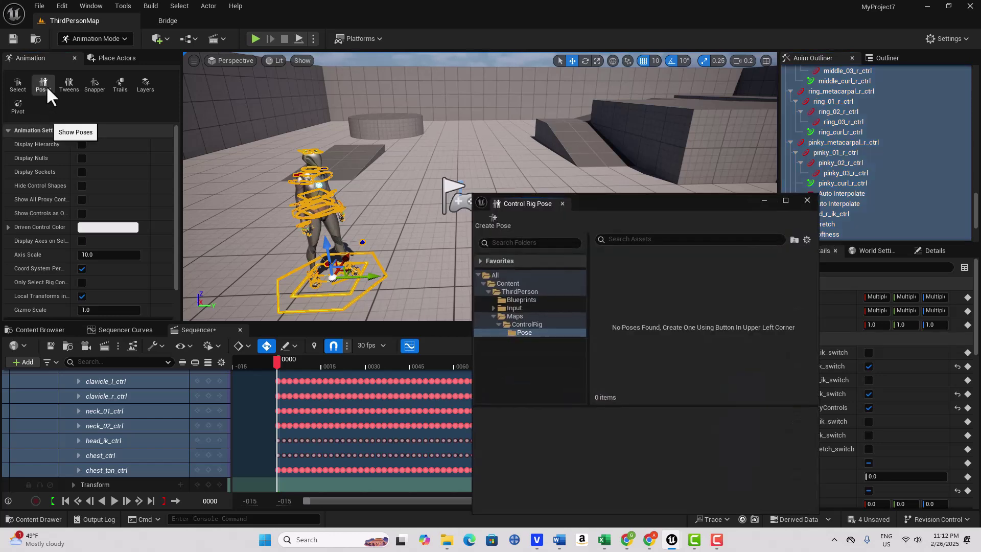
Create a new pose asset named Frame1 from the selected controls.
click(488, 218)
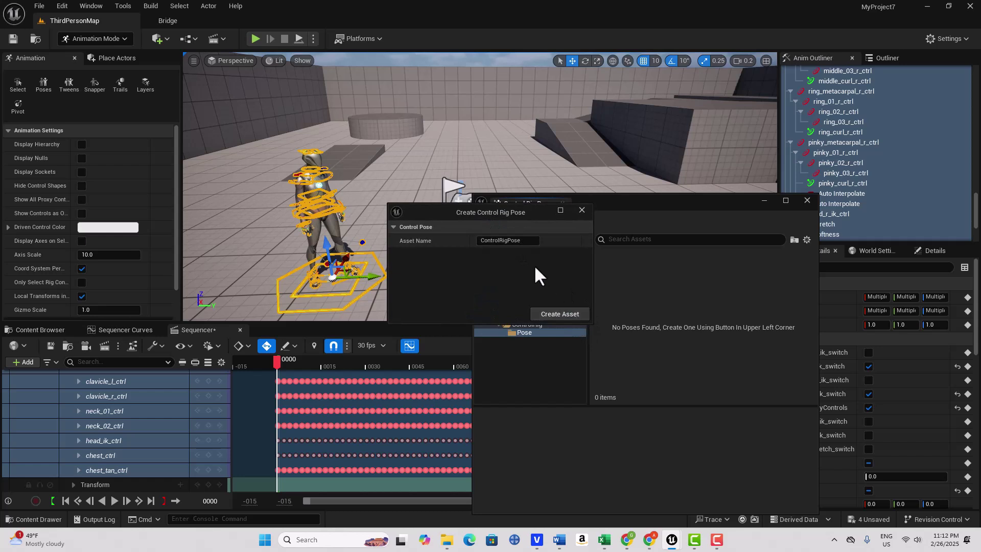
click(531, 241)
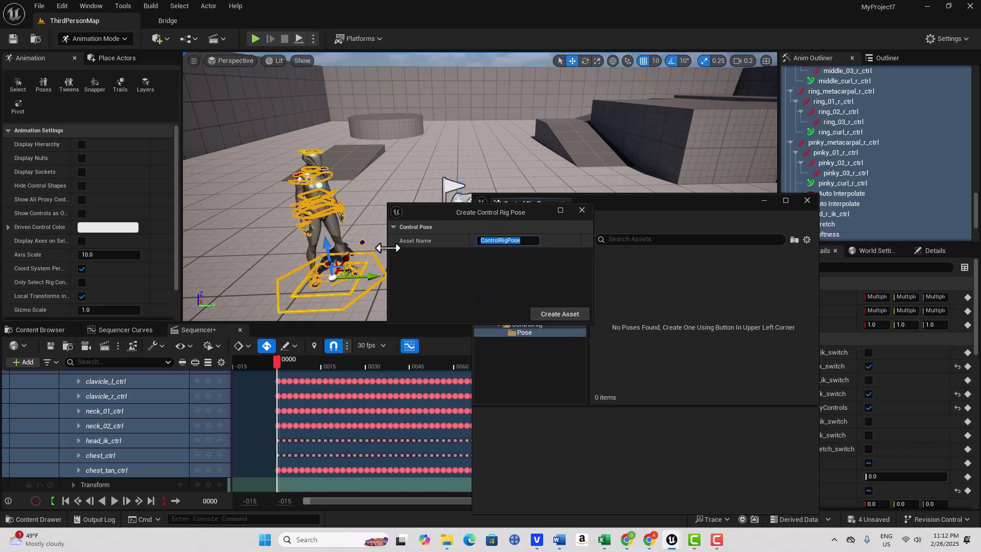
text(Frame1)
click(559, 313)
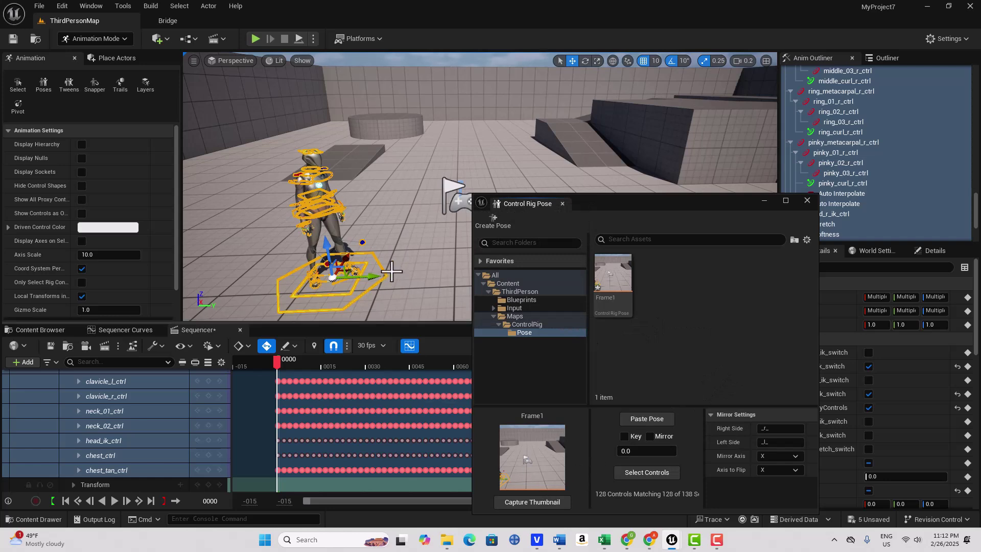
Refresh the Frame1 pose thumbnail from a closer top-down view, then bring up the File menu.
right_drag(391, 272, 317, 332)
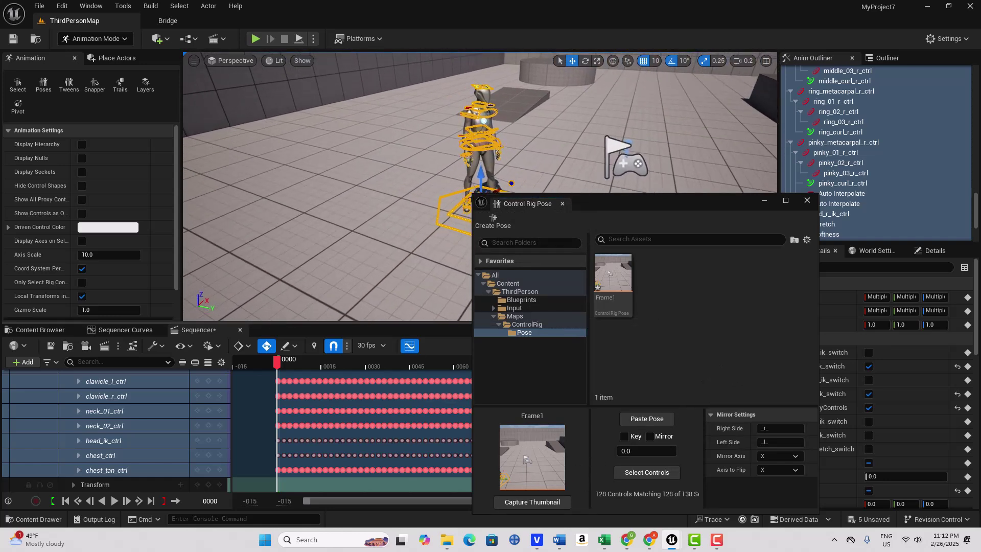
mouse_move(357, 255)
right_down()
mouse_move(335, 253)
mouse_move(378, 255)
mouse_move(348, 254)
mouse_move(357, 255)
right_up()
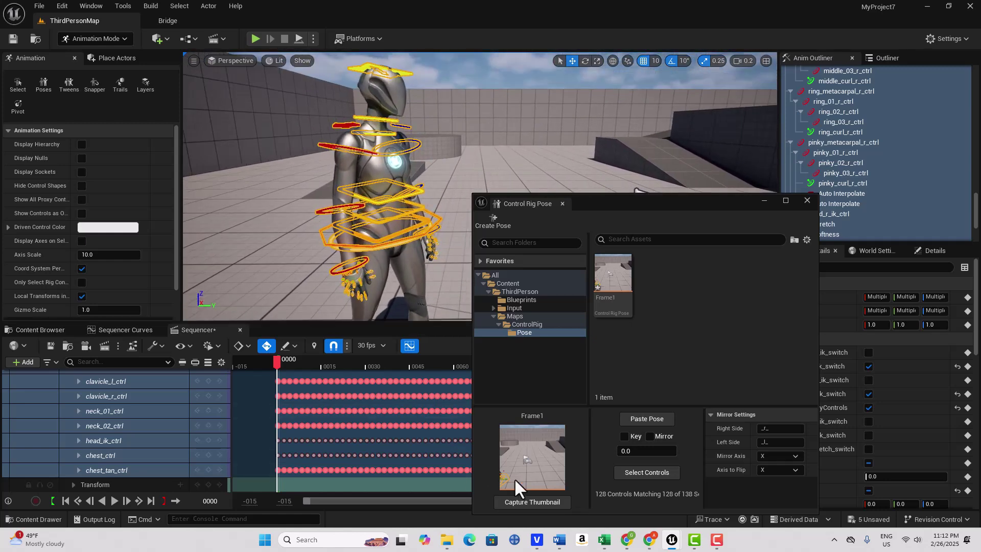
click(536, 500)
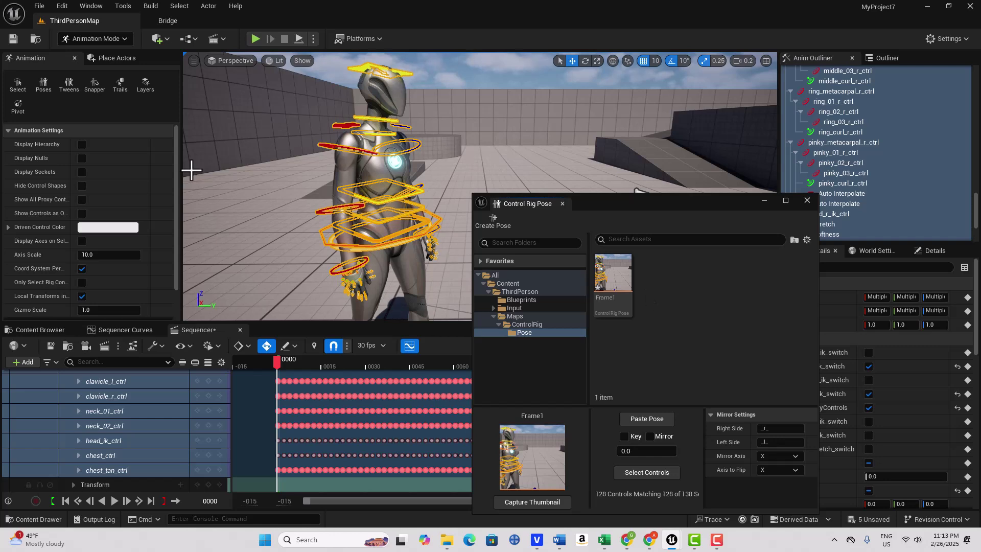
click(31, 6)
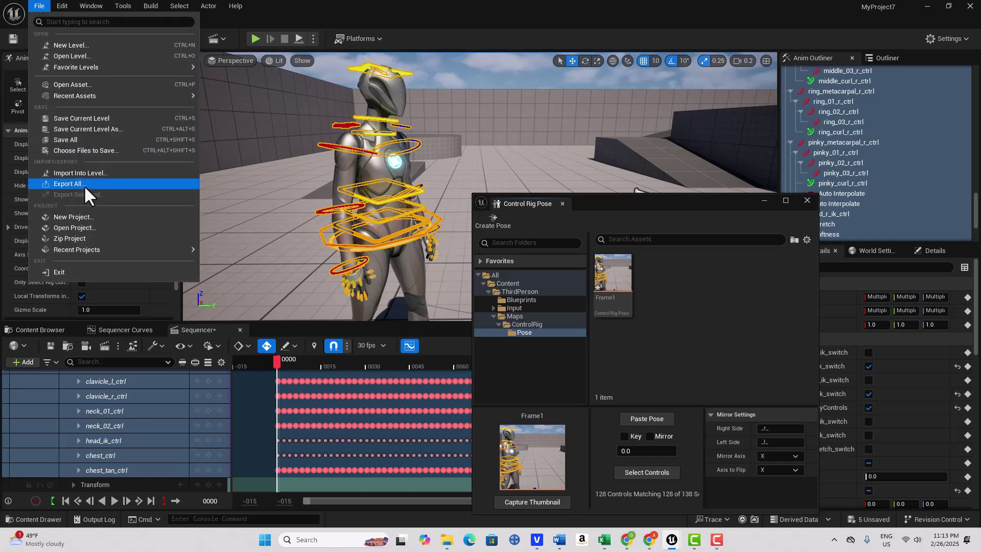
Save all, close the Control Rig Pose window, and force-delete NewLevelSequence from Content.
click(73, 139)
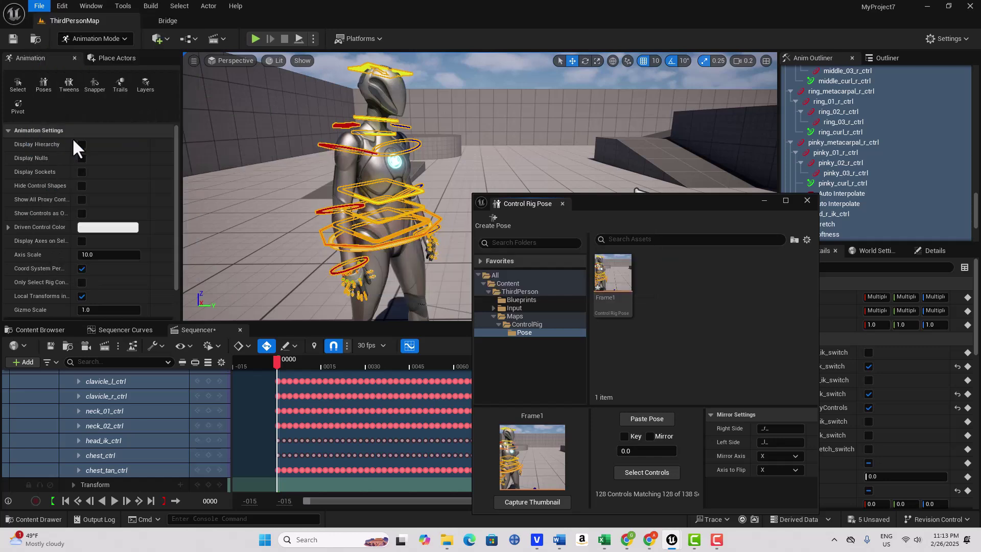
click(803, 200)
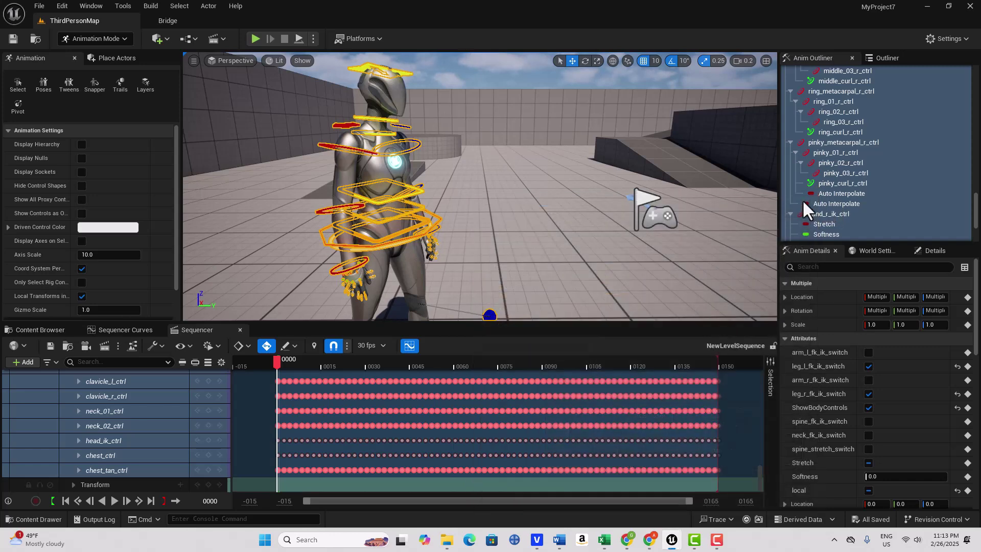
click(63, 329)
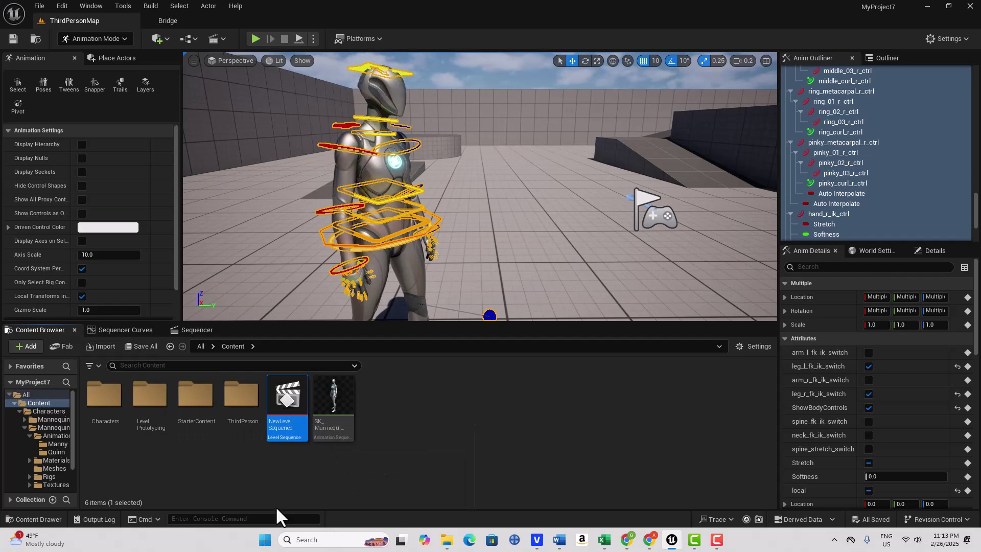
key(Delete)
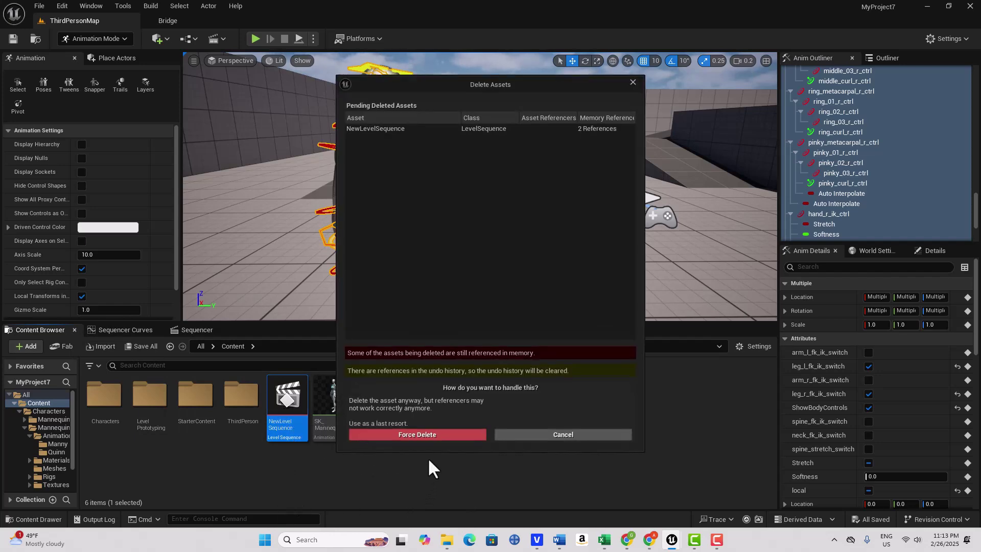
click(445, 434)
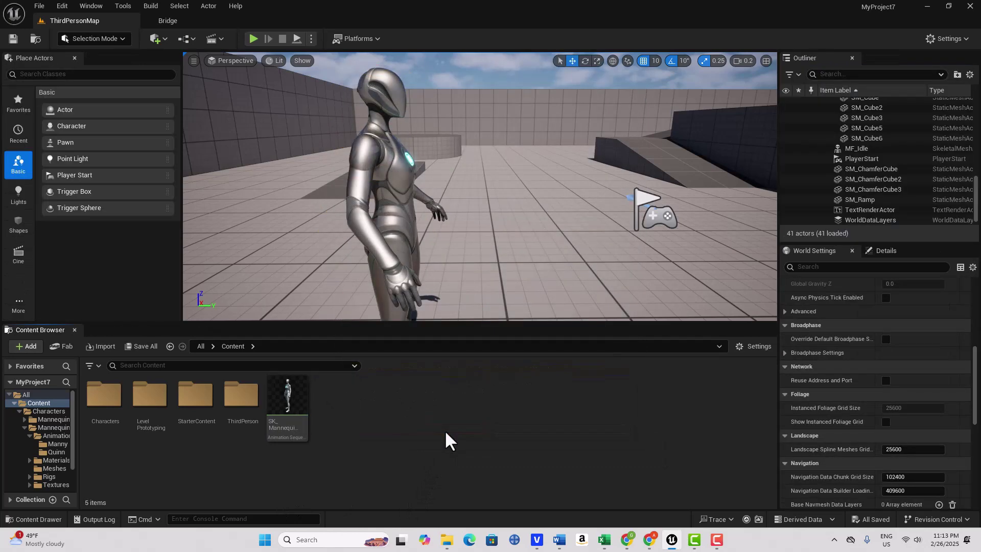
Place an MF_Walk_Fwd mannequin from Characters/Mannequins/Animations/Quinn into the level.
double_click(97, 402)
double_click(148, 396)
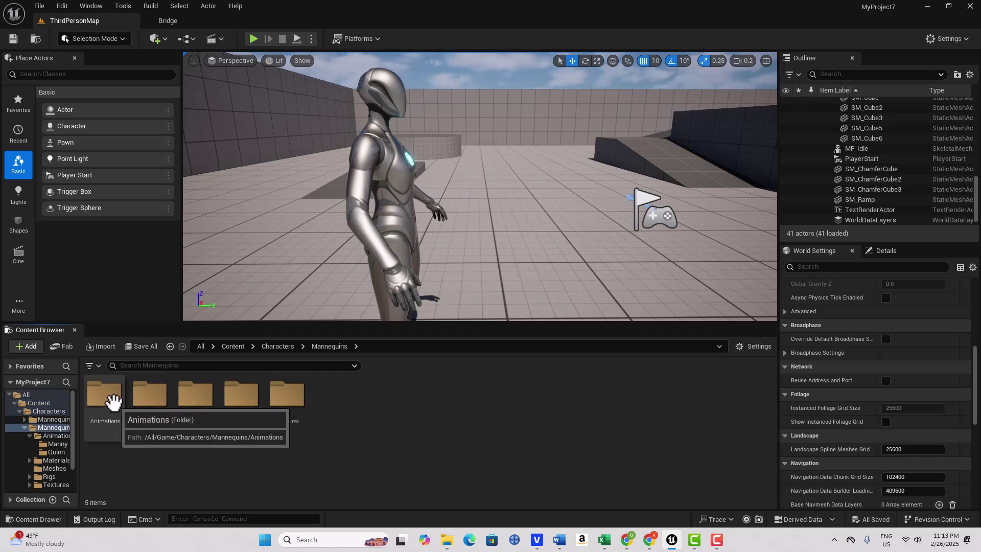
double_click(118, 401)
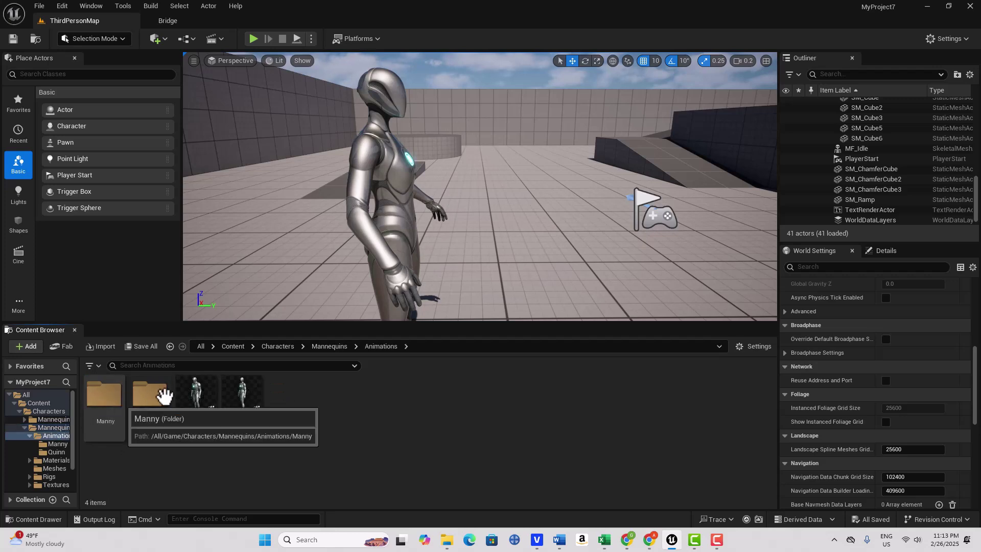
click(144, 397)
double_click(145, 397)
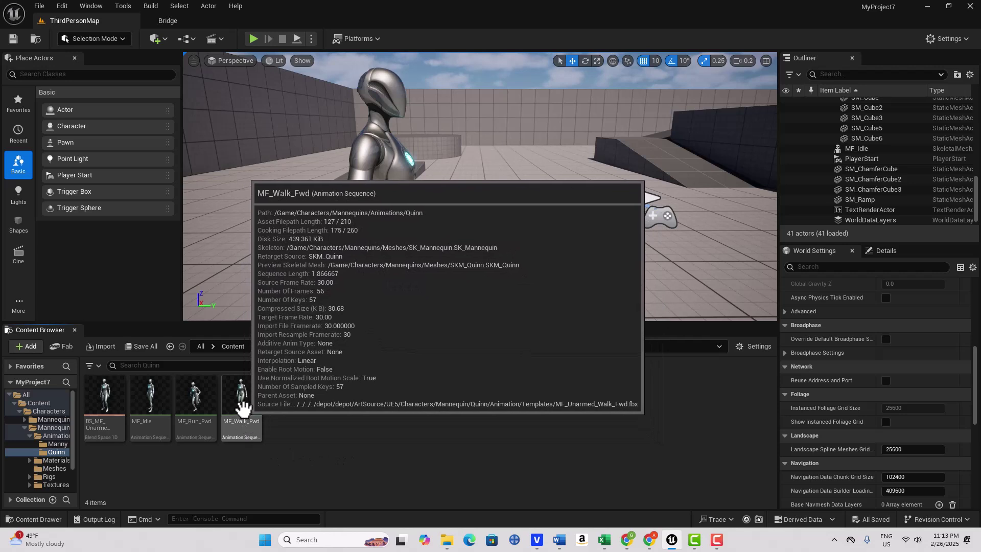
drag(241, 401, 544, 288)
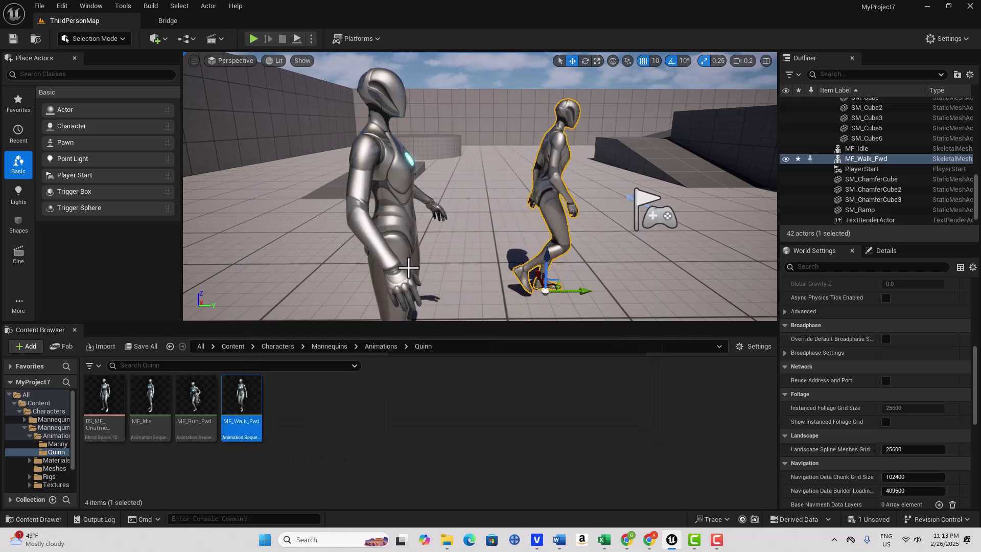
Delete the MF_Idle mannequin and select the new MF_Walk_Fwd walking mannequin.
click(392, 225)
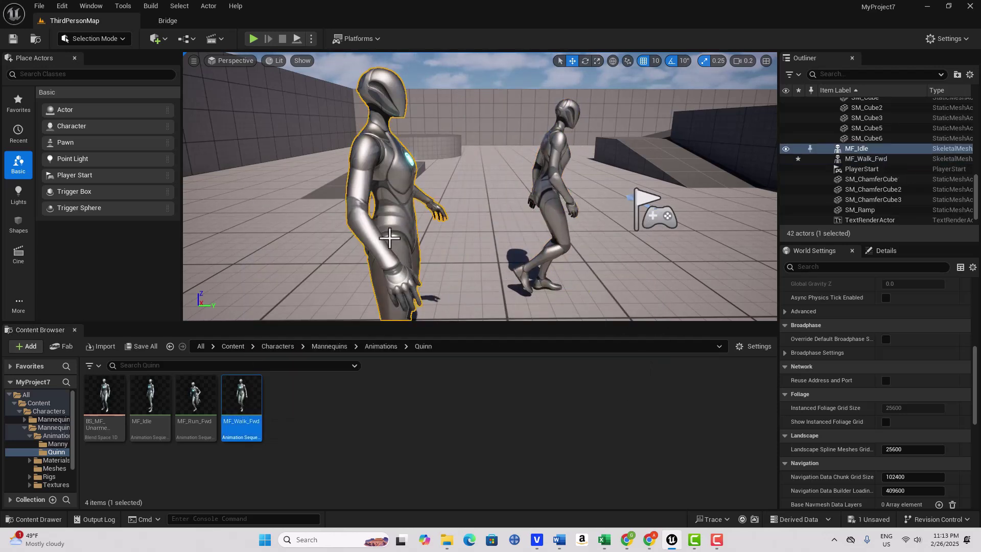
key(Delete)
right_drag(389, 238, 380, 238)
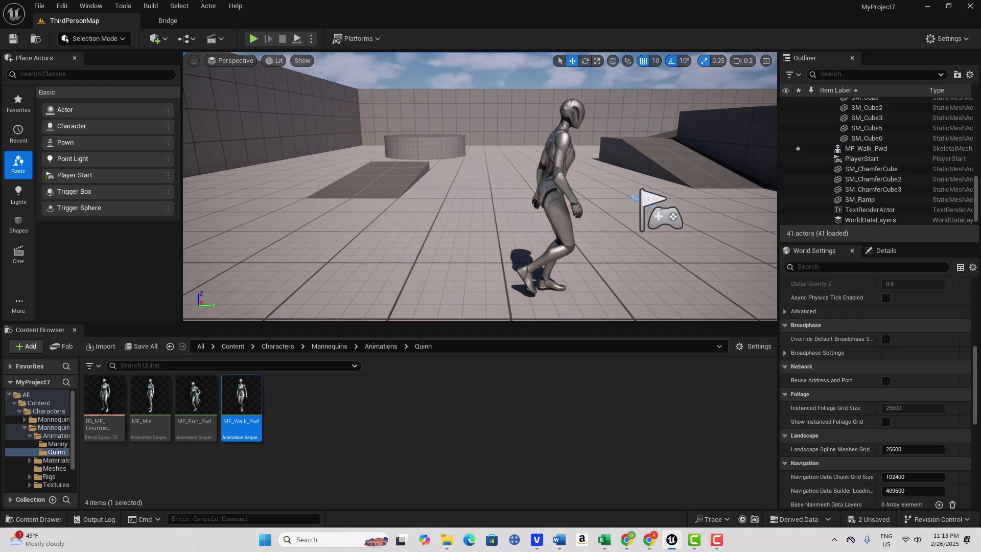
click(559, 194)
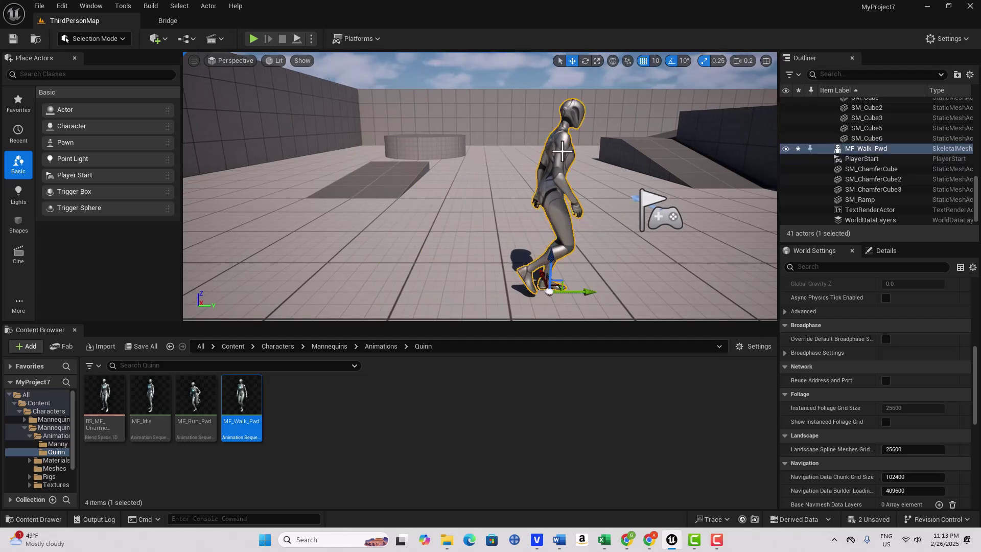
right_drag(646, 187, 649, 189)
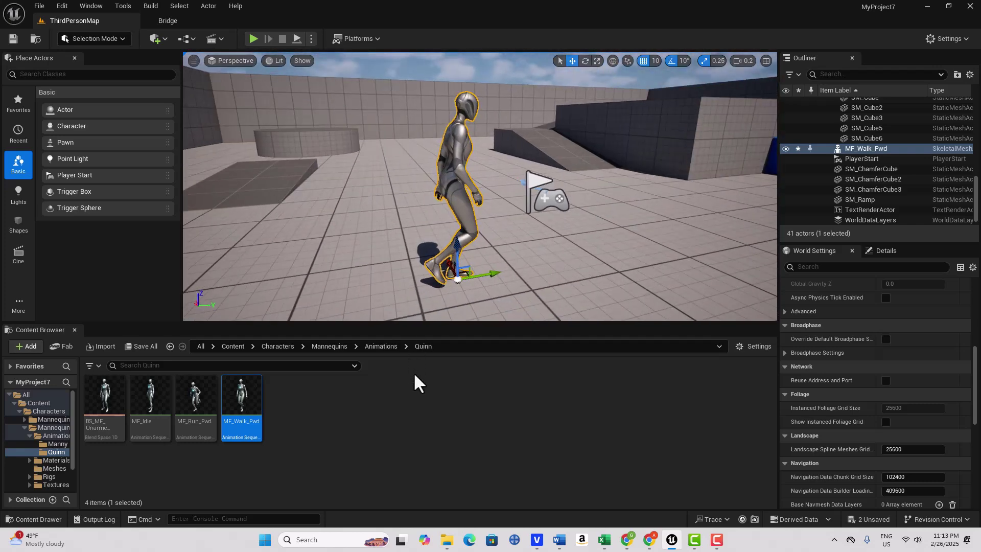
click(34, 403)
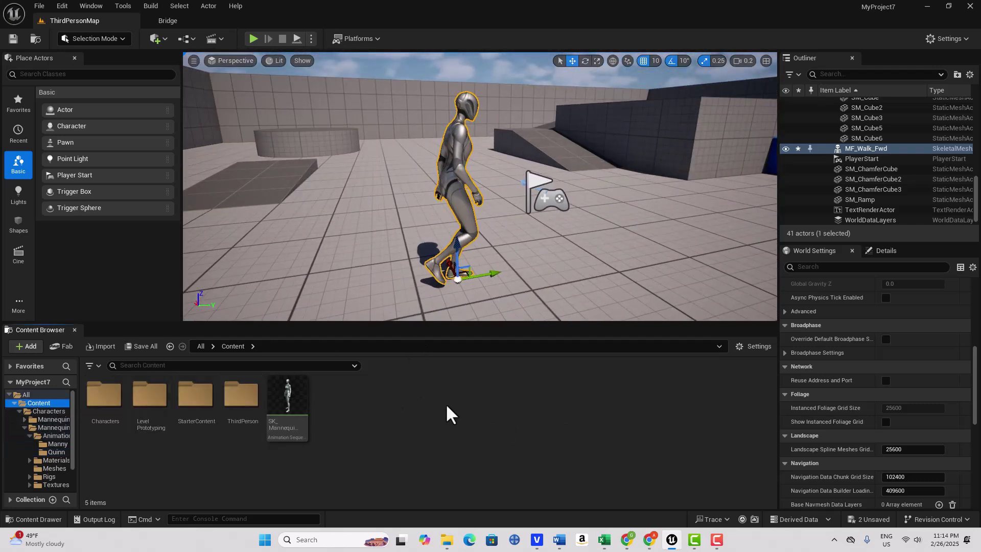
Create a new Level Sequence in the Content folder via Cinematics.
right_click(369, 404)
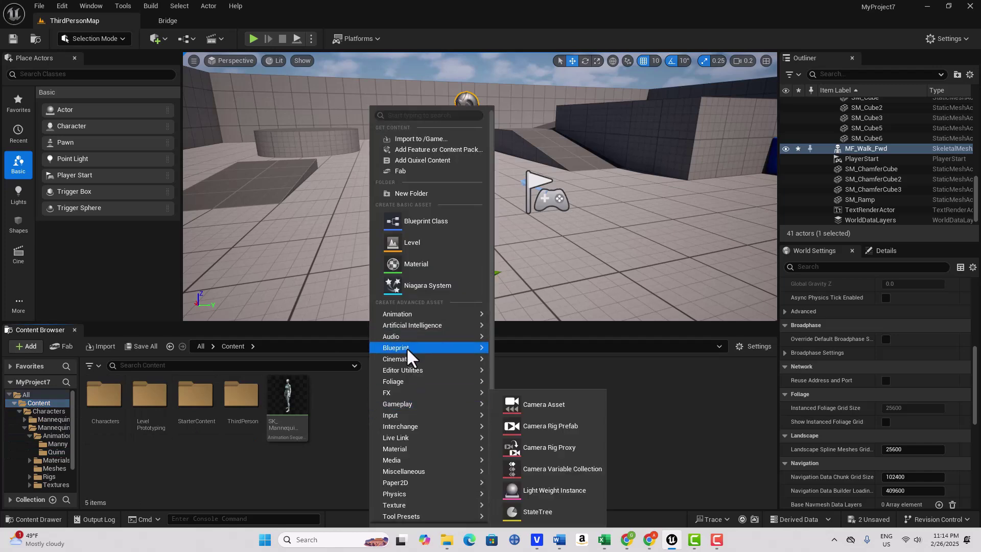
mouse_move(443, 360)
click(546, 390)
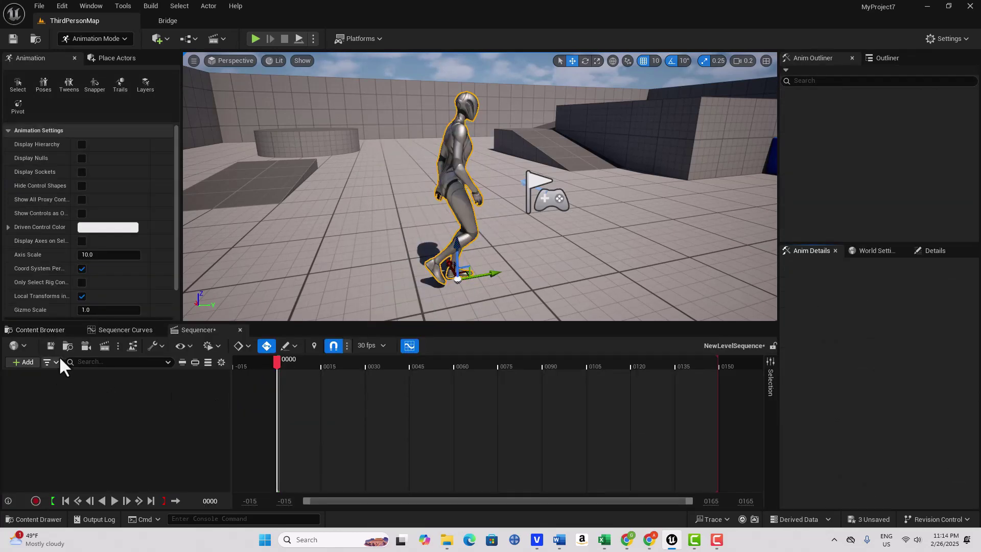
Add the MF_Walk_Fwd mannequin to the sequence and select its CR_Mannequin_Body track.
click(25, 363)
click(59, 172)
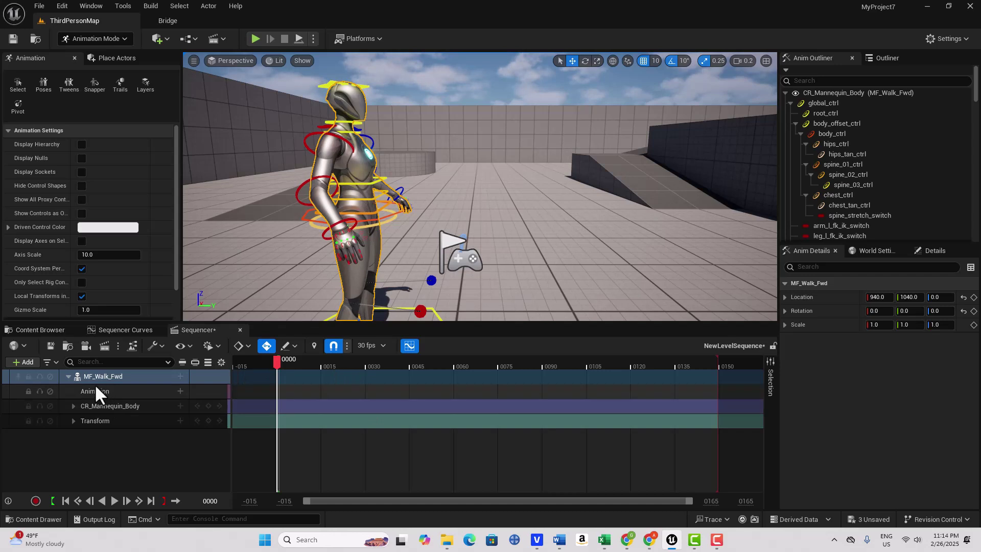
click(170, 406)
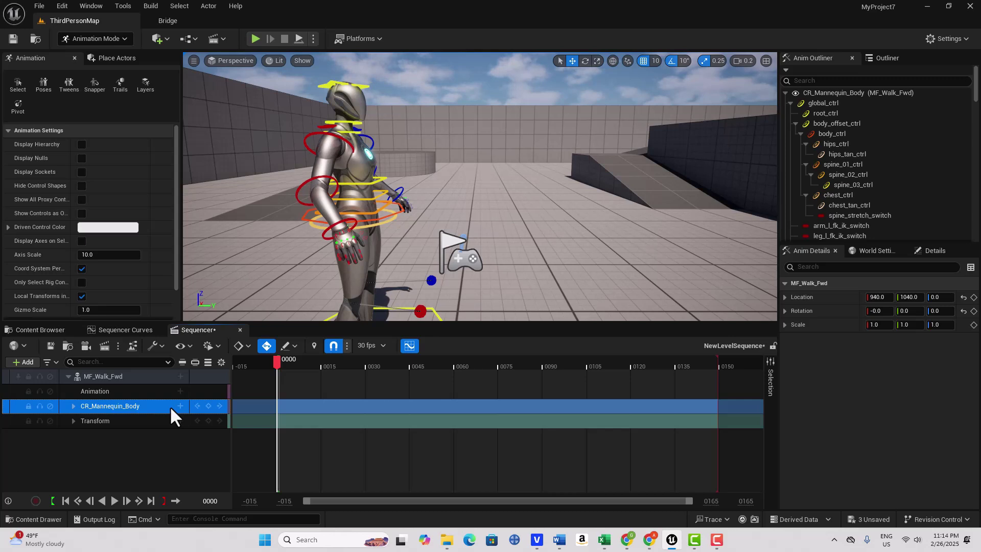
Open the Poses library, pick Frame1, and select all 128 of its controls.
click(44, 84)
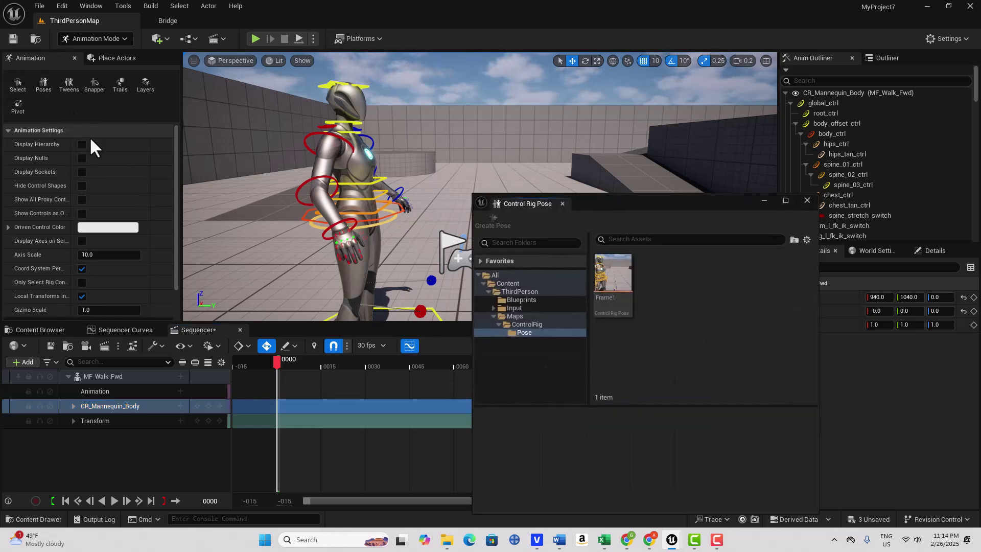
click(615, 281)
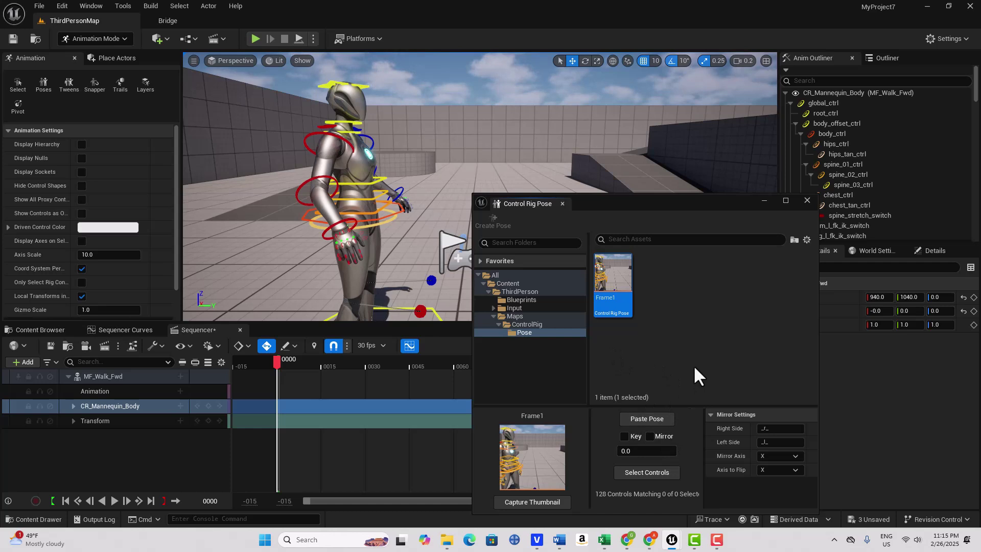
click(647, 472)
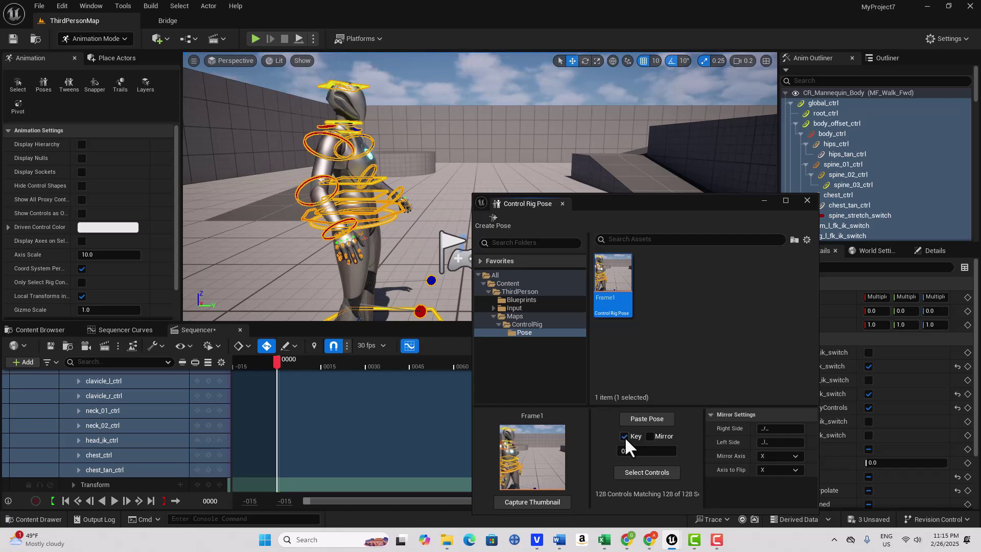
Paste the Frame1 pose with keys at frame 0000 and close the pose library.
click(637, 423)
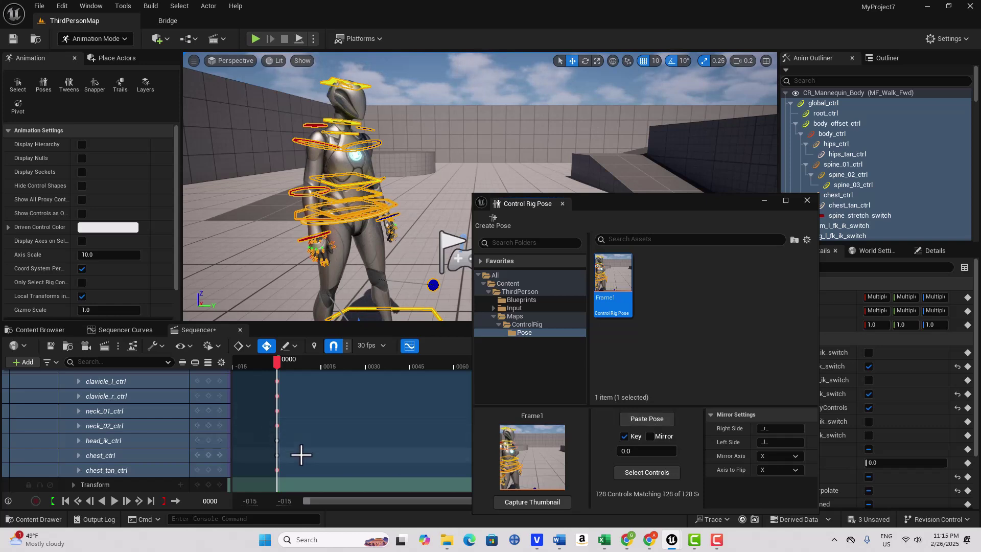
click(763, 201)
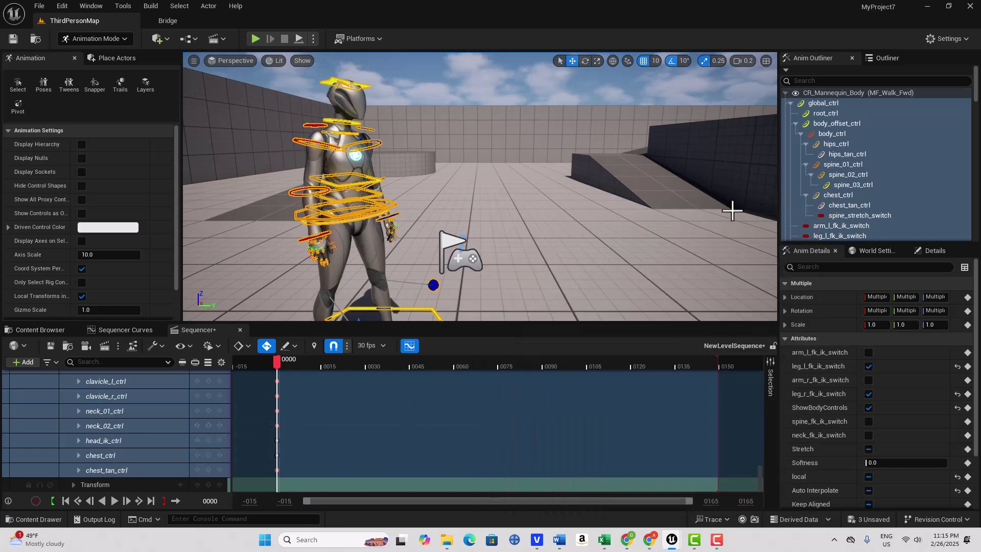